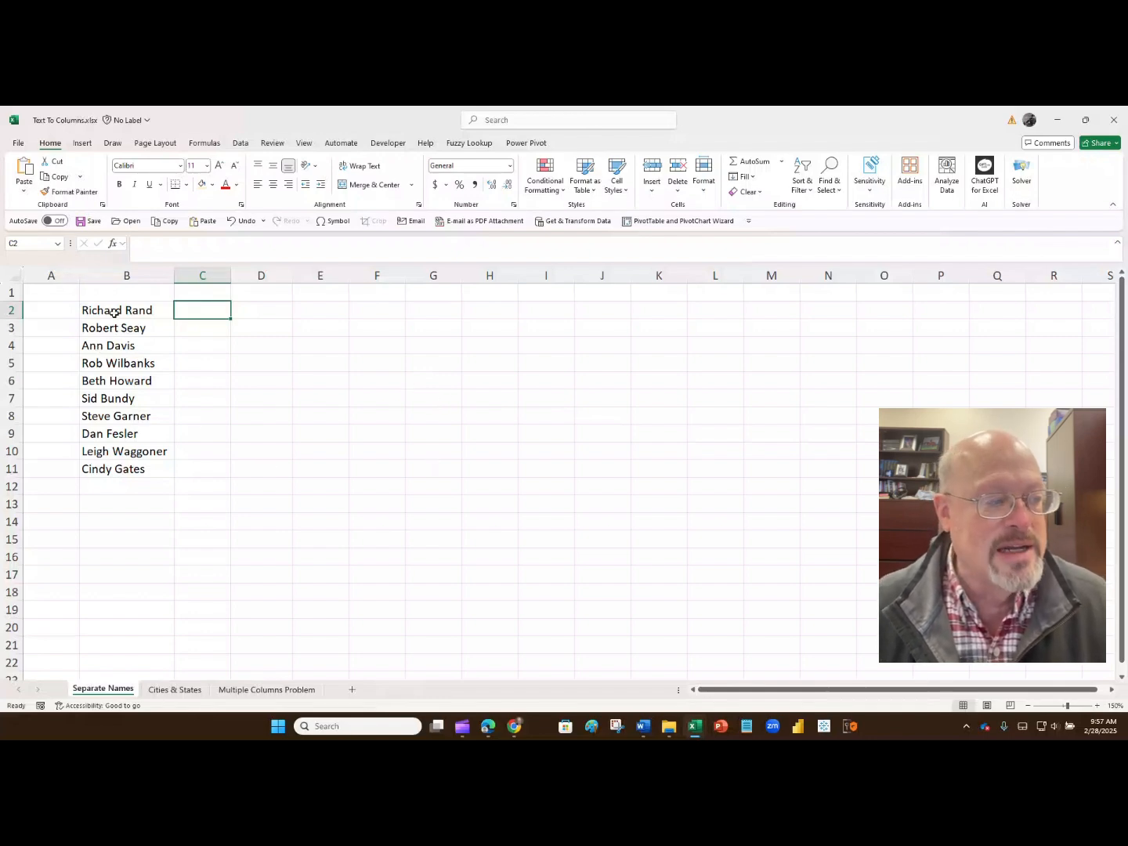
- Split the full names in B2:B11 into separate first and last names with Text to Columns, delimited by space only
left_click_drag(114, 313, 126, 467)
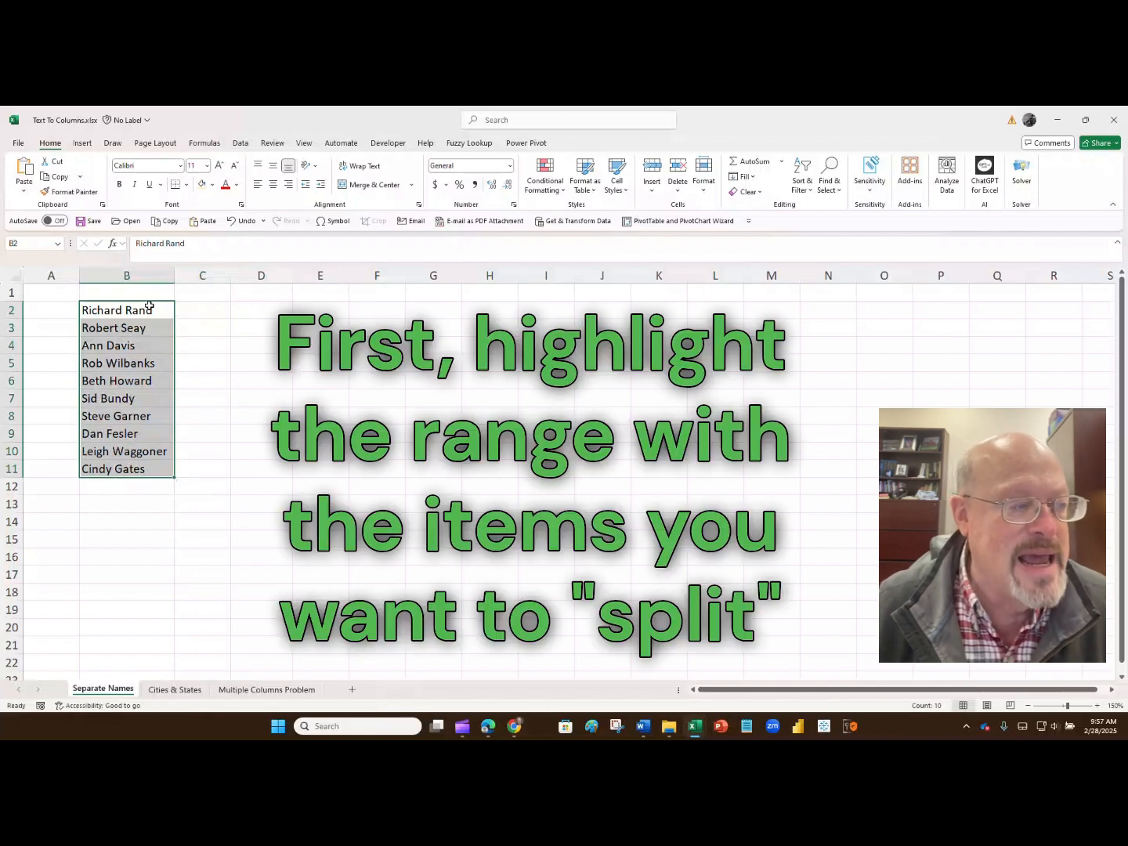
left_click_drag(153, 306, 146, 467)
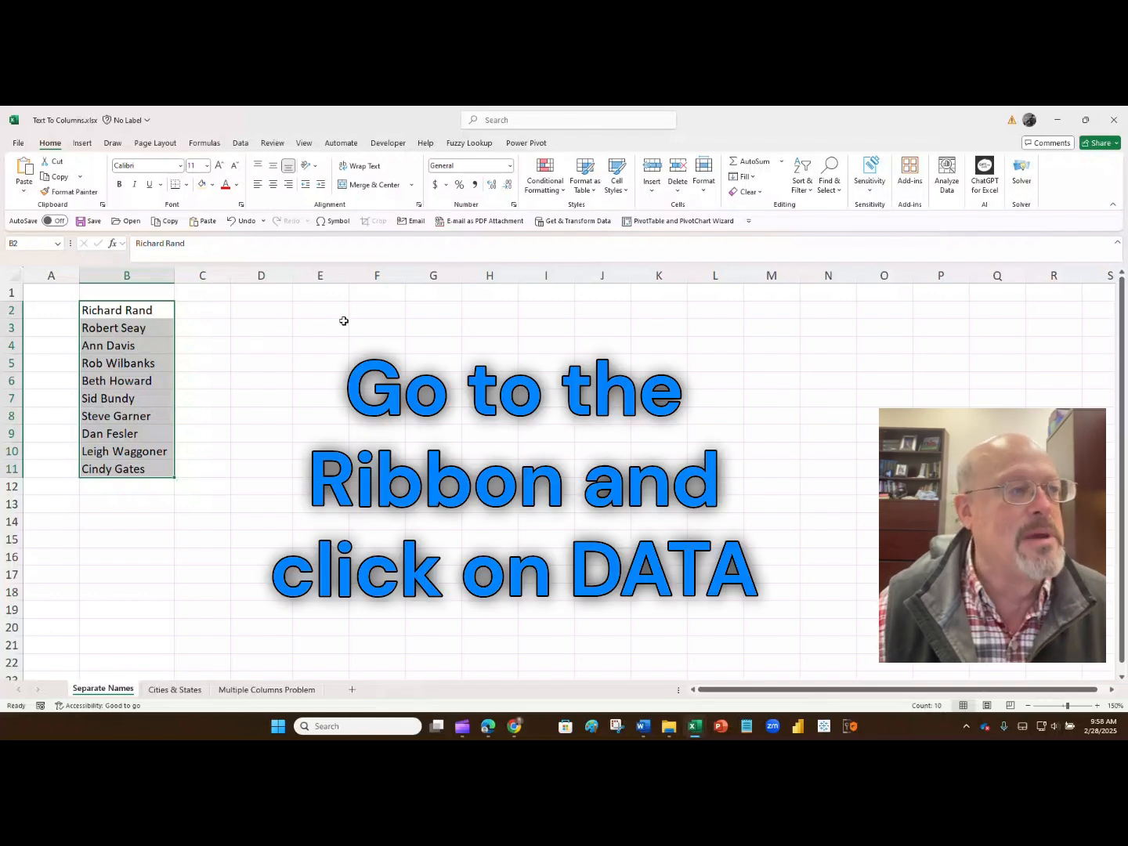
key("super+plus")
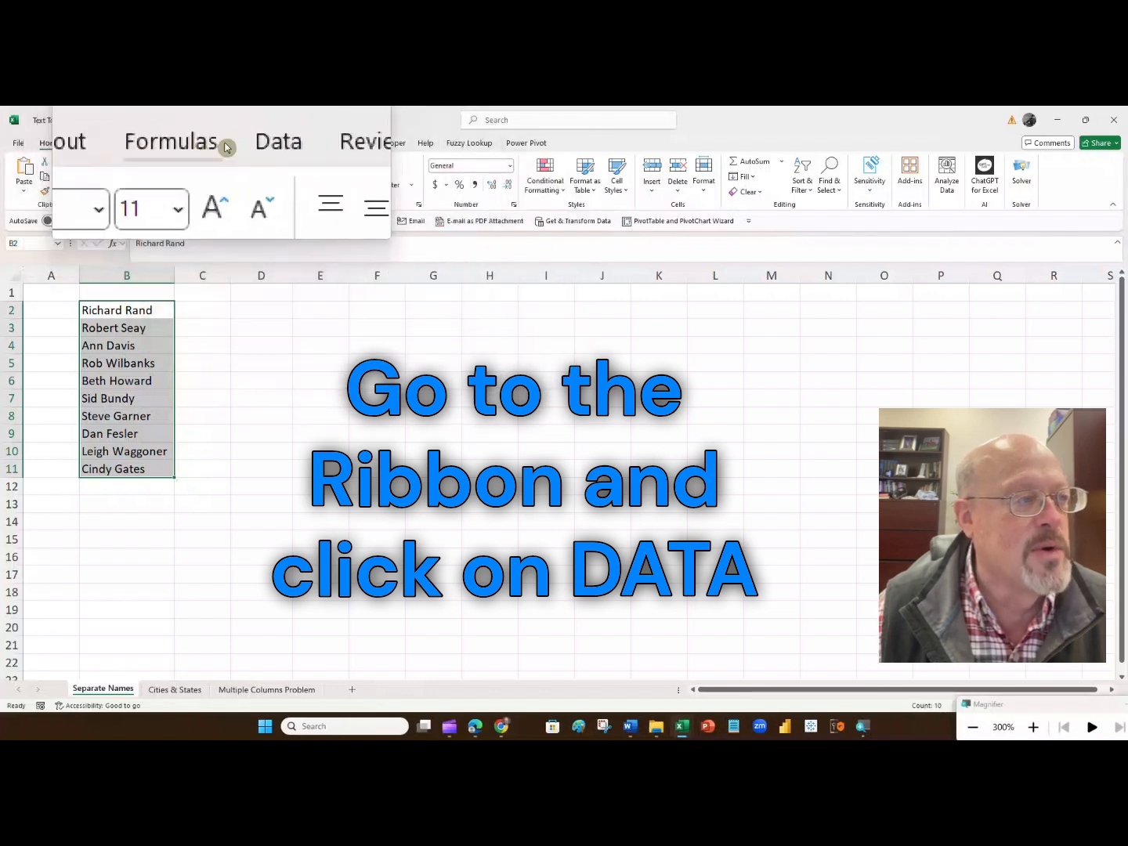
left_click(242, 145)
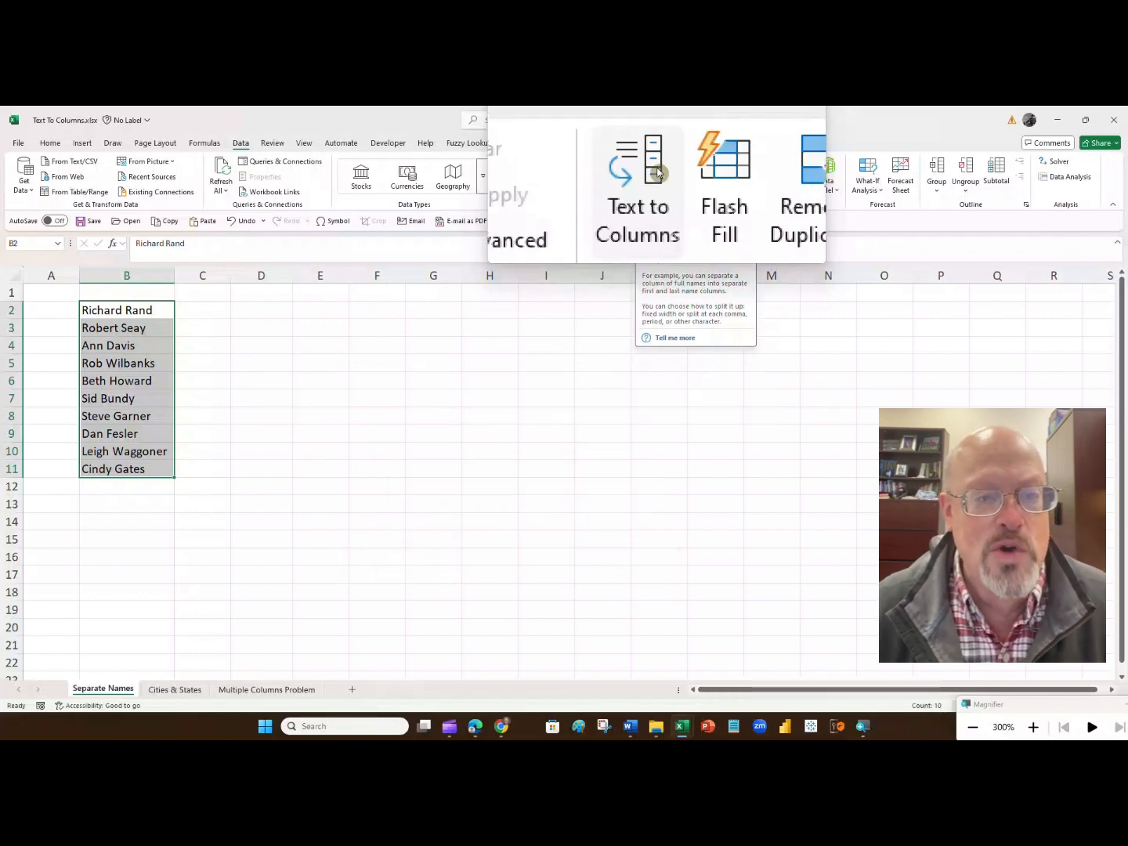
left_click(657, 173)
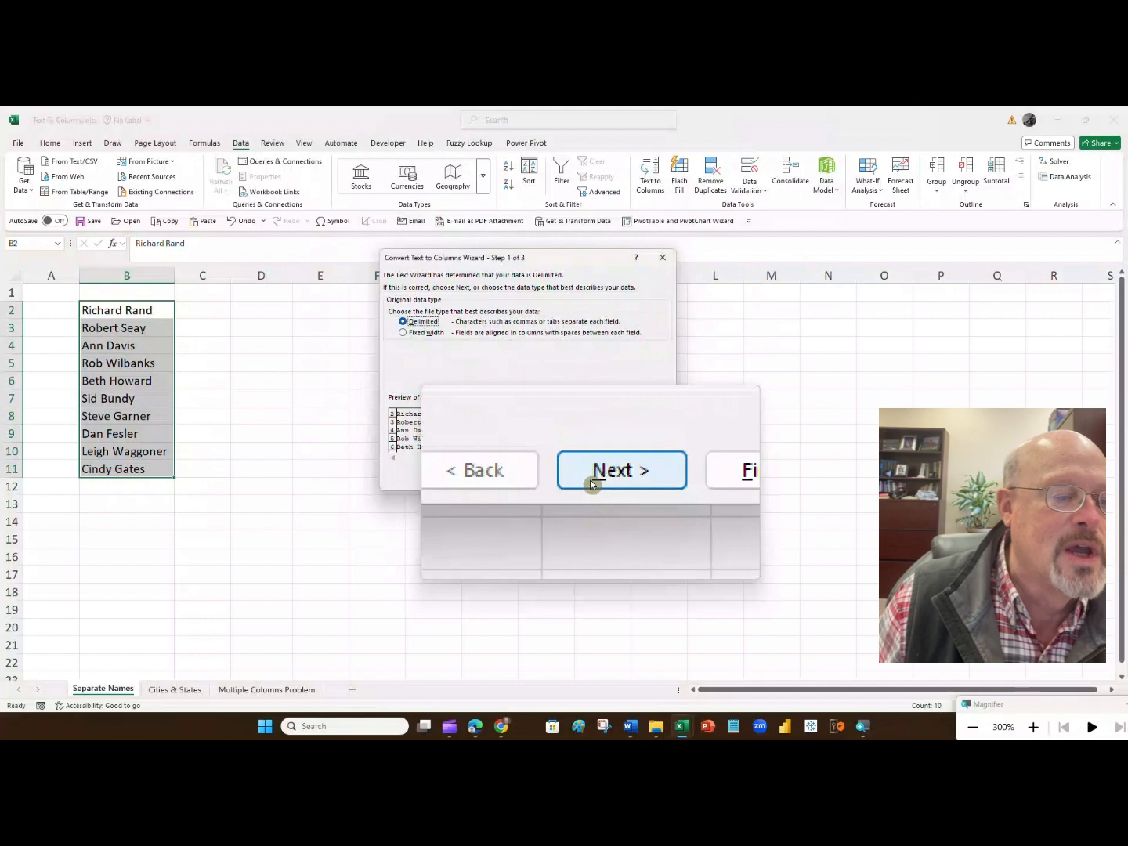
left_click(591, 481)
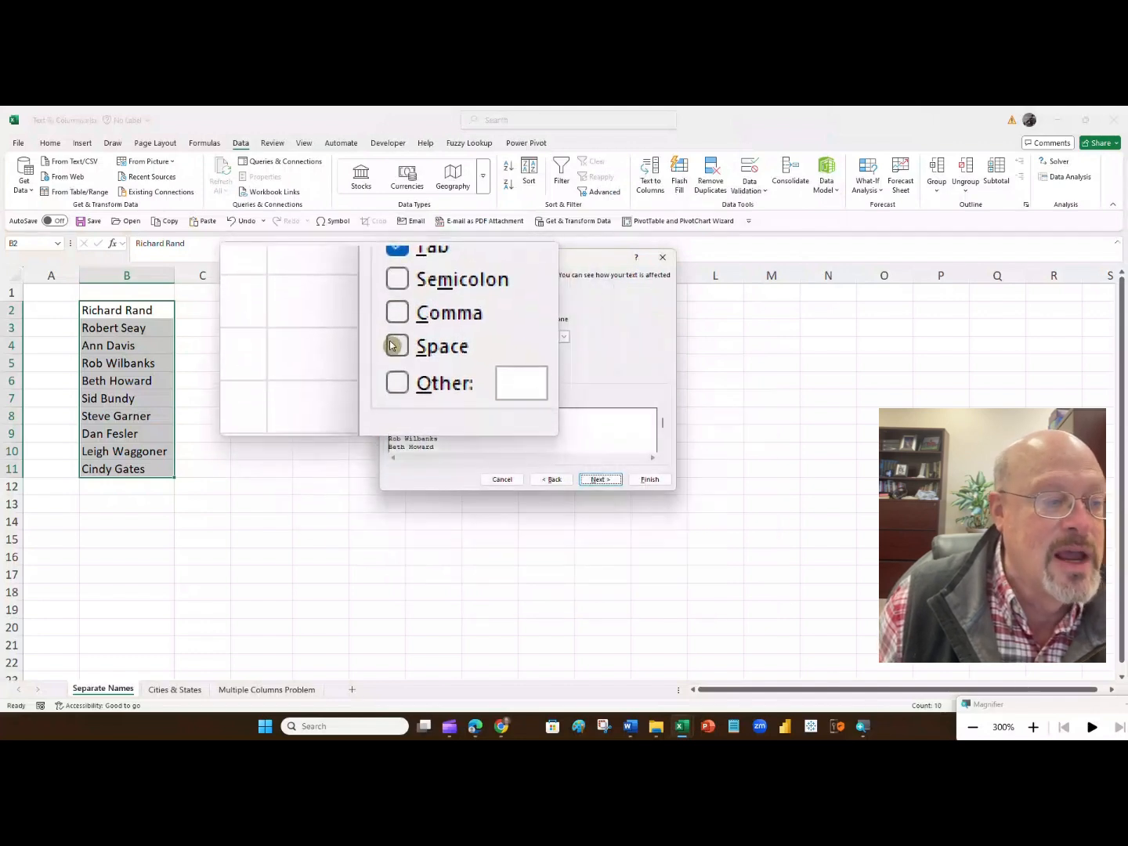
left_click(391, 343)
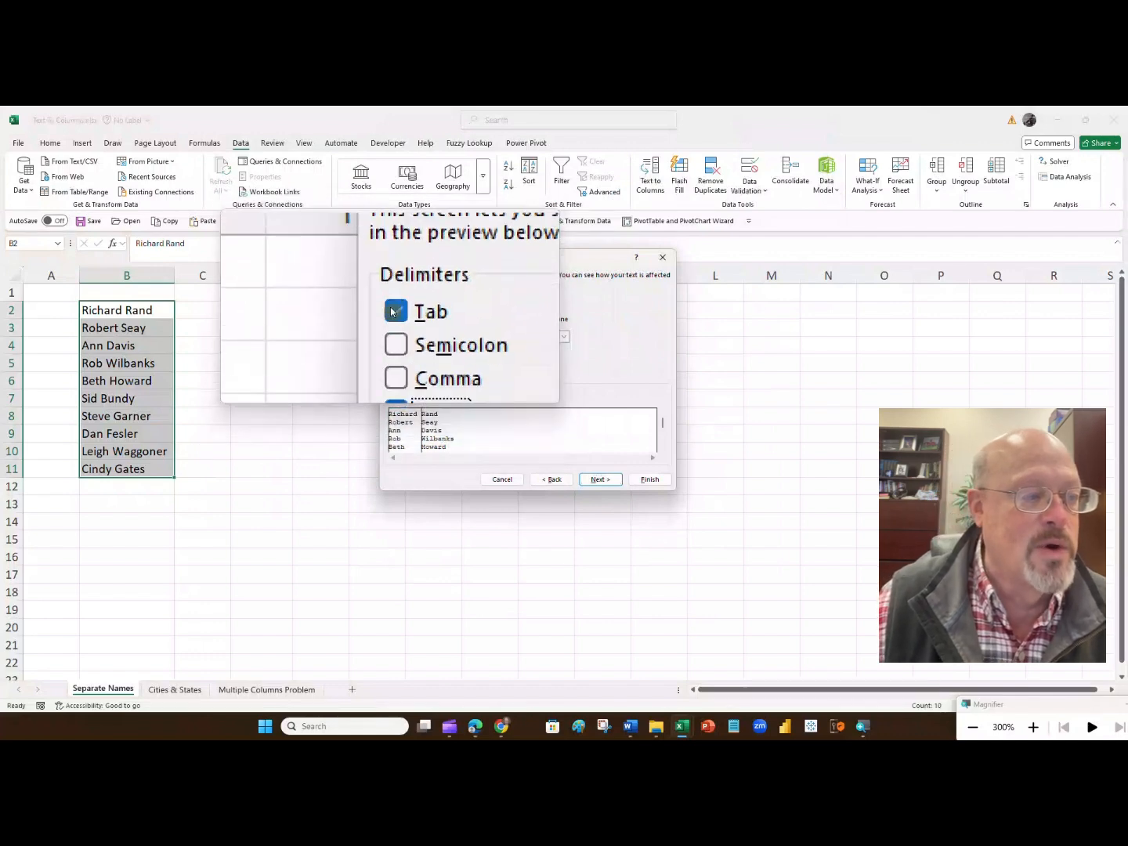
left_click(391, 312)
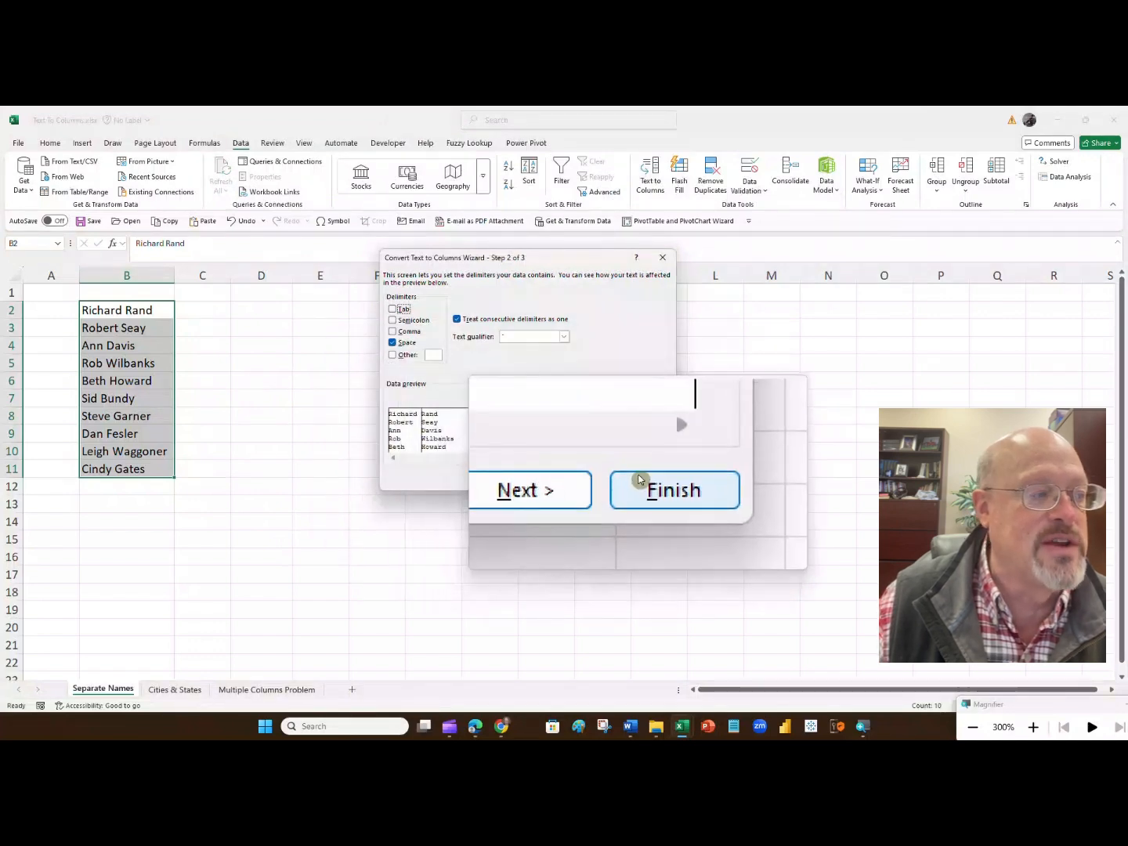
left_click(639, 479)
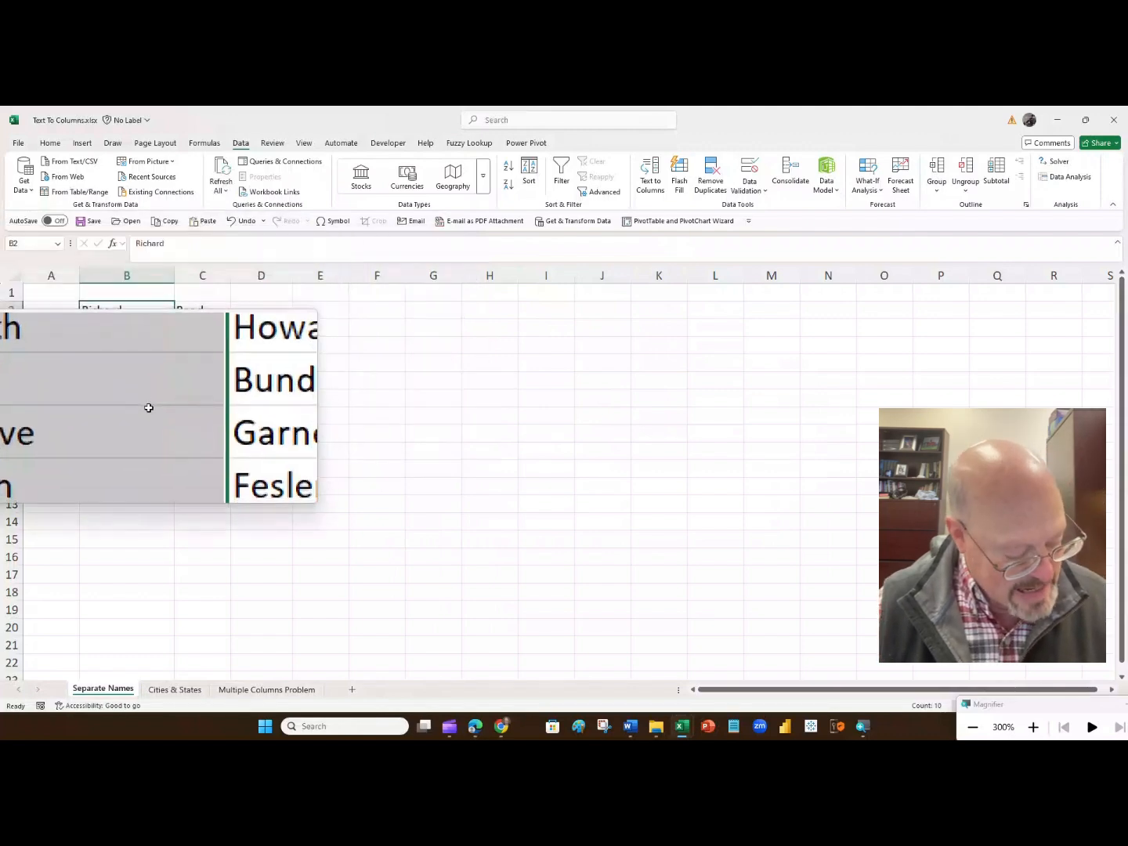
key("super+Escape")
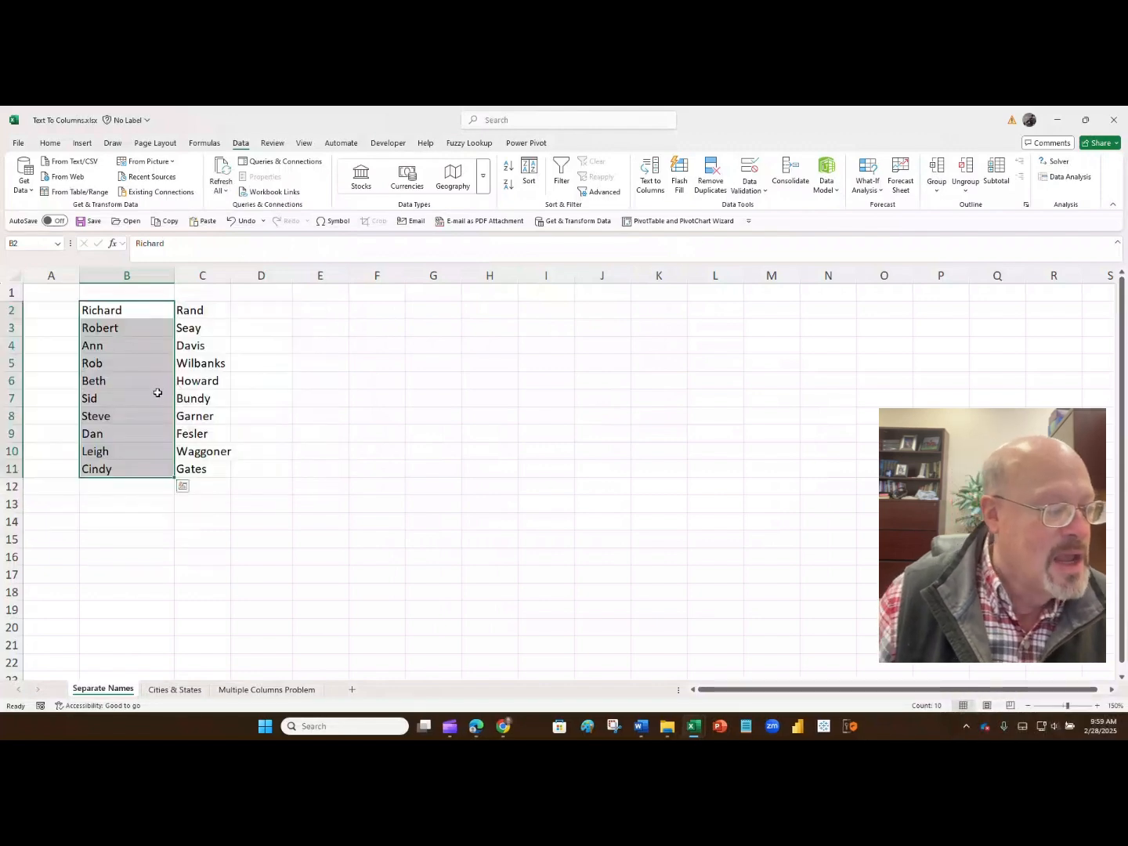
- Go to the Cities & States sheet and end the interrupted code execution
left_click(188, 690)
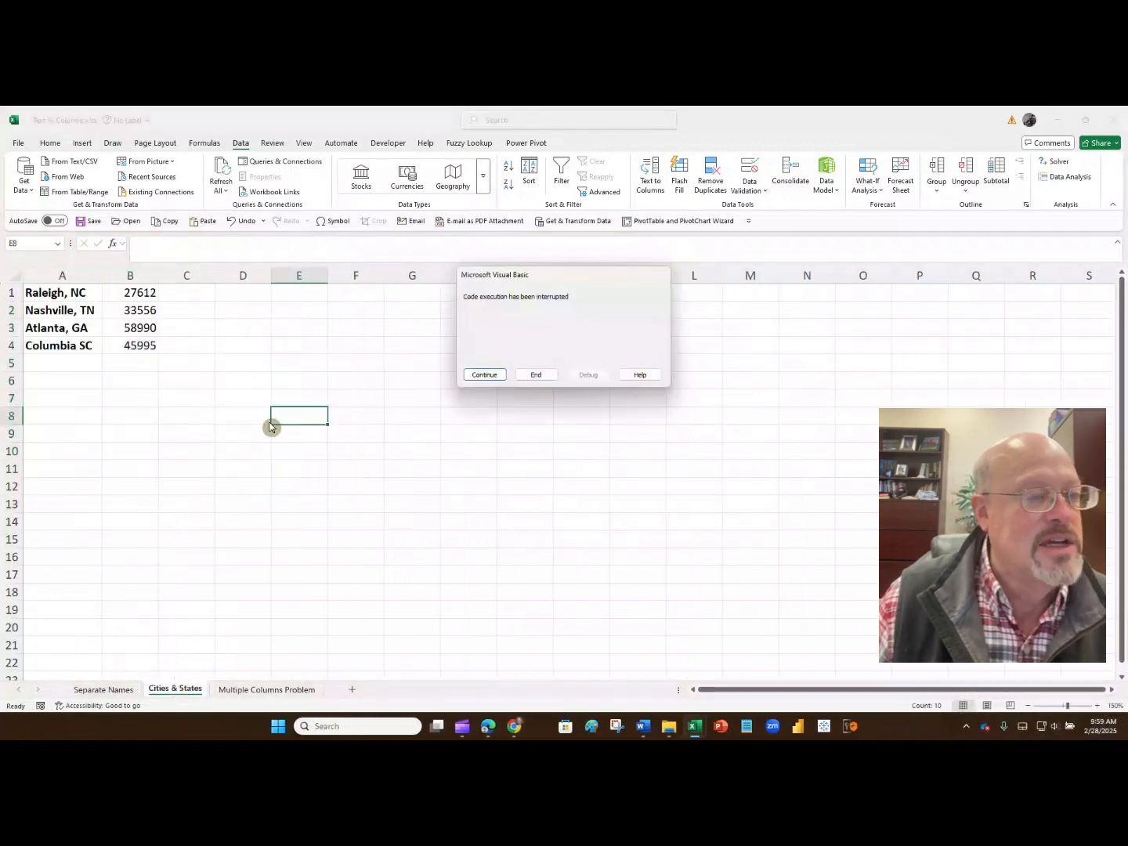
left_click(524, 373)
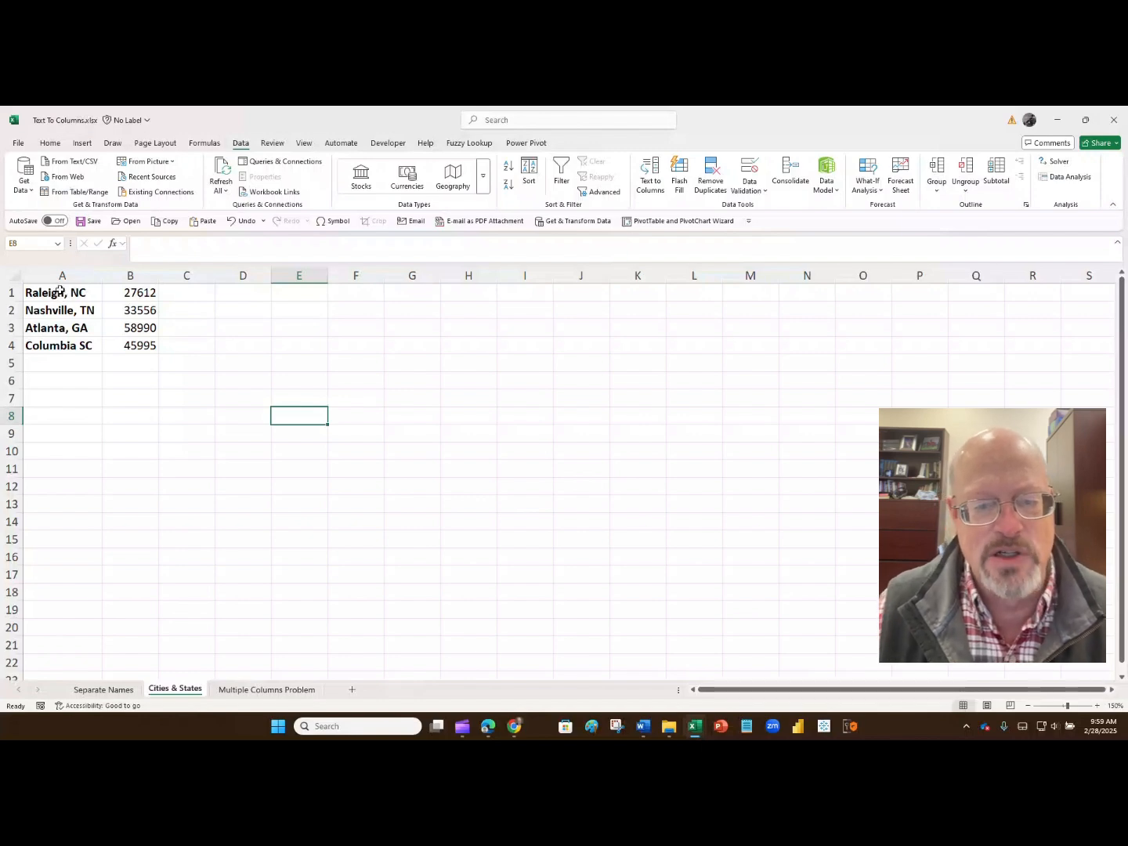
- Try to split the city and state text in A1:A4 with Text to Columns, using the space delimiter
left_click_drag(59, 291, 63, 343)
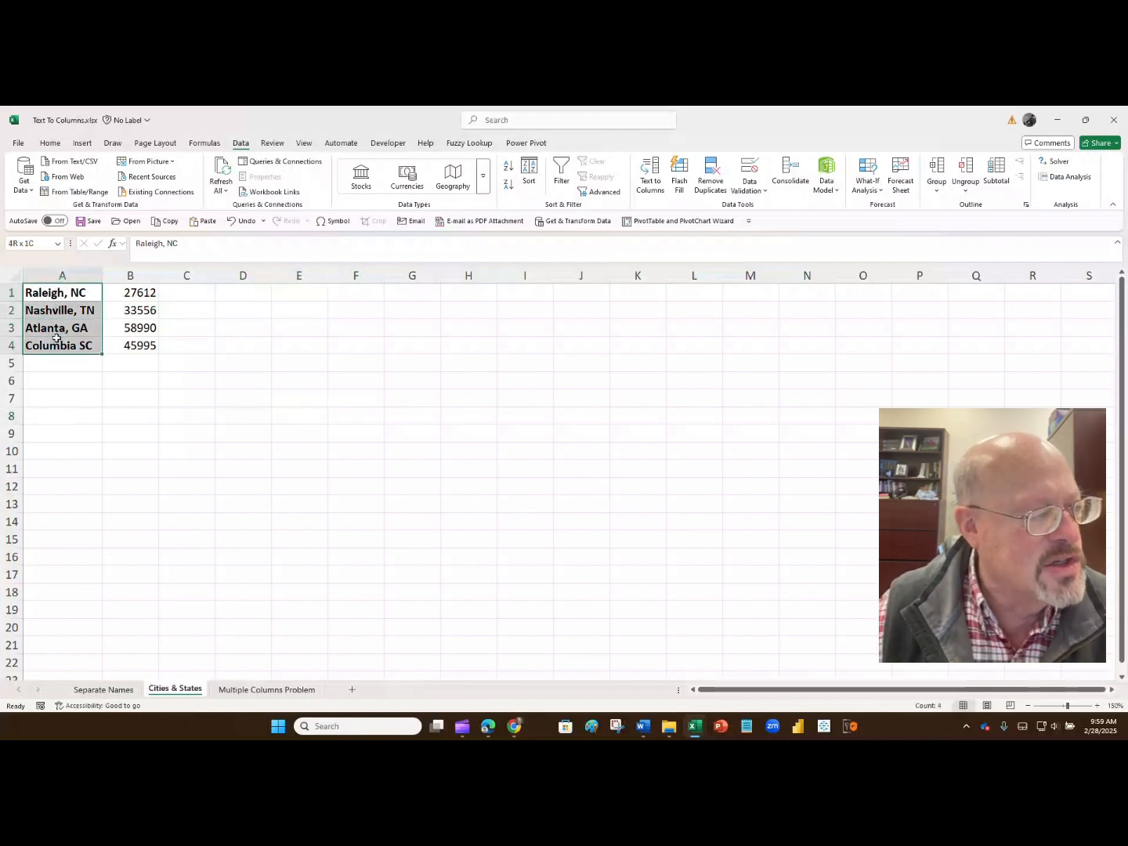
left_click(647, 182)
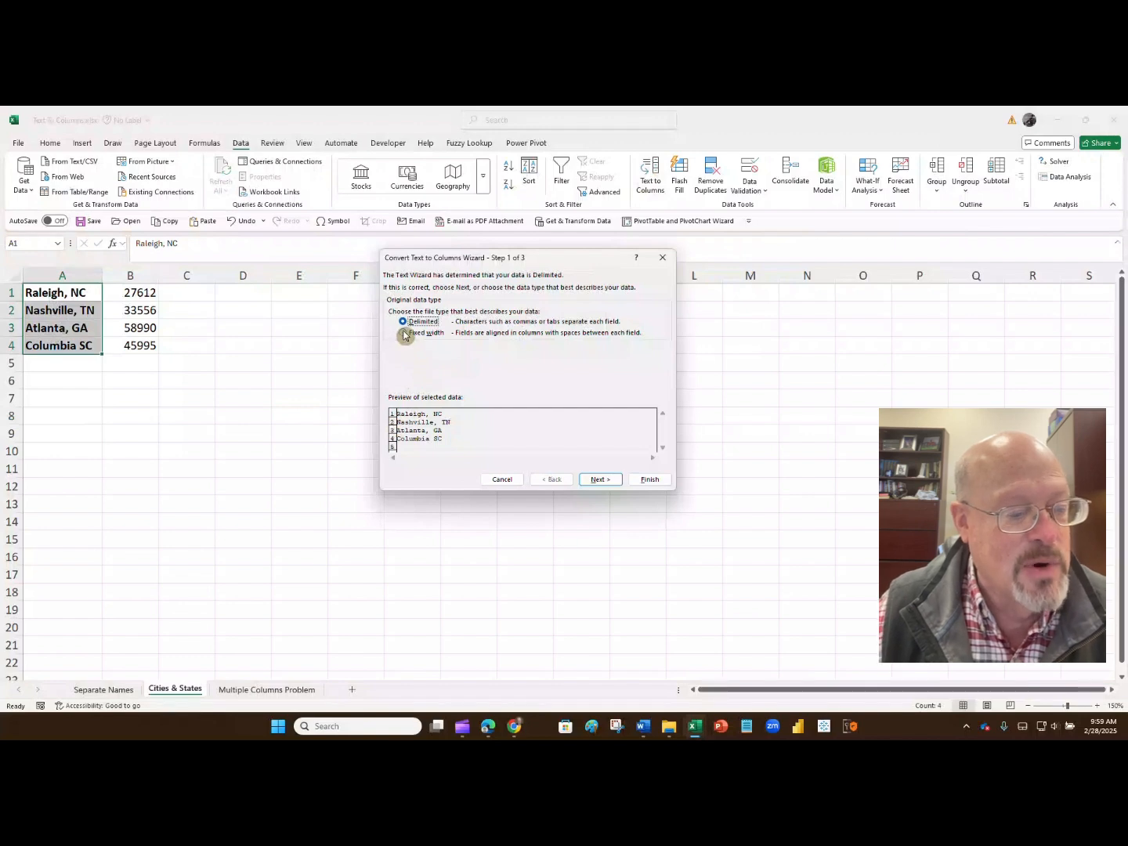
left_click(593, 480)
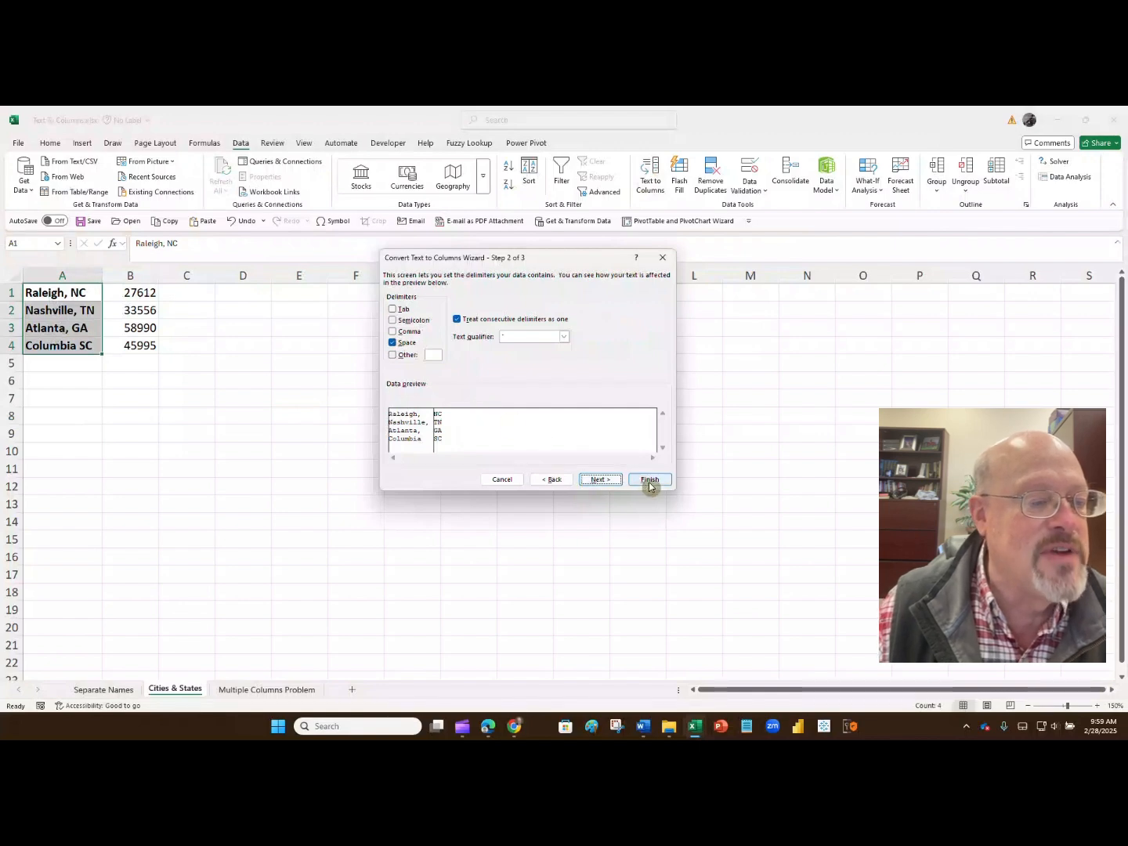
left_click(649, 481)
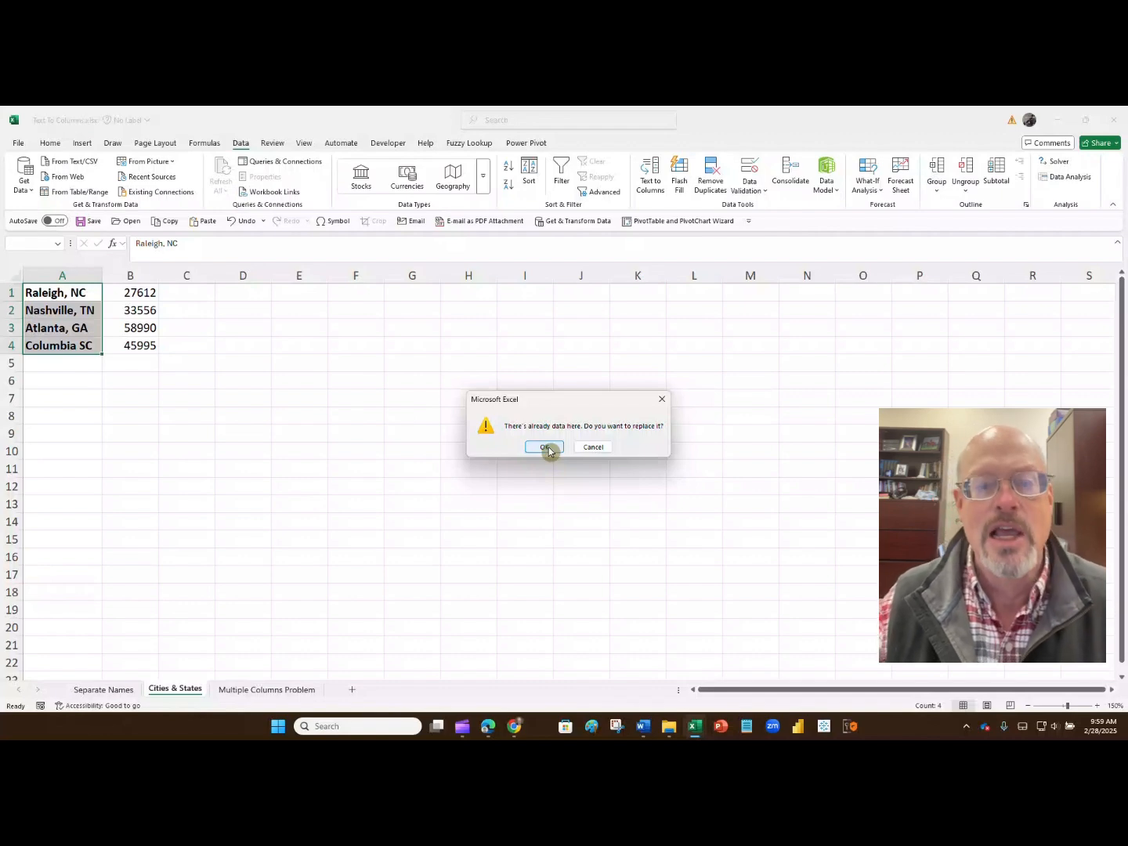
left_click(548, 448)
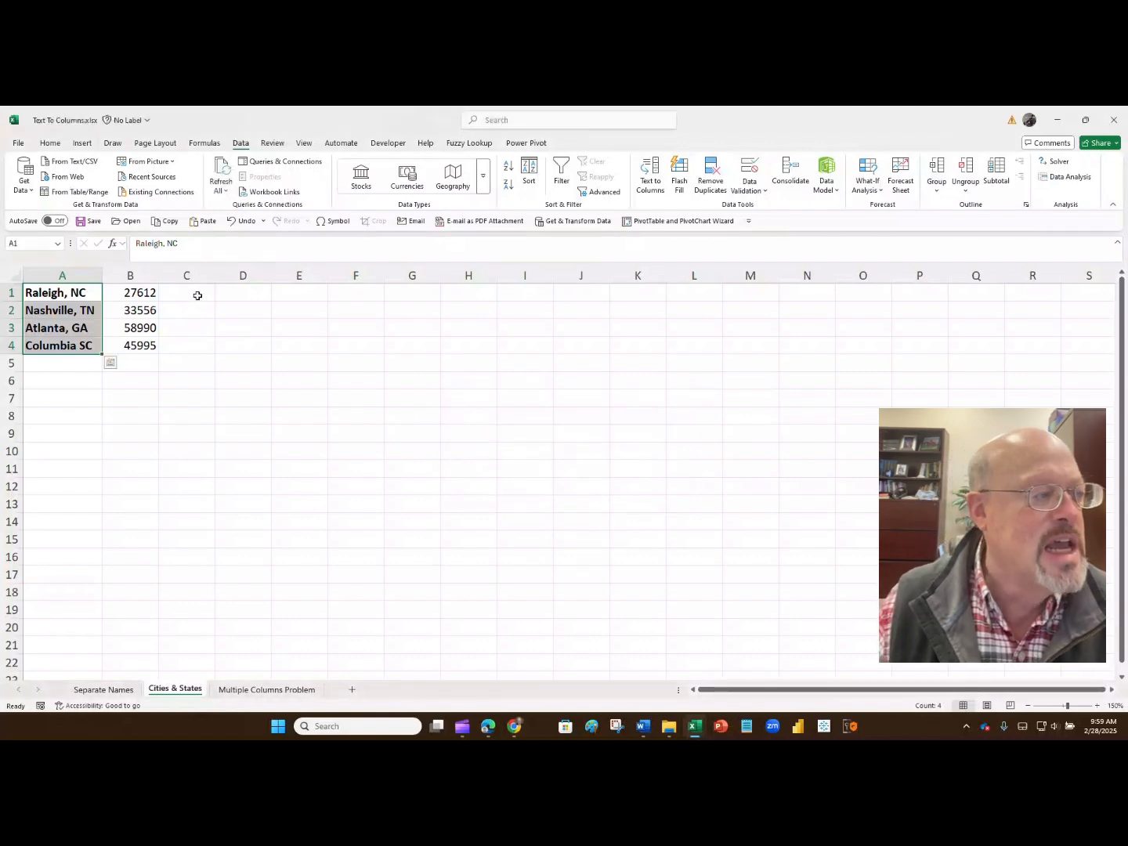
- Insert an empty column before the zip codes in column B
left_click(148, 273)
right_click(148, 274)
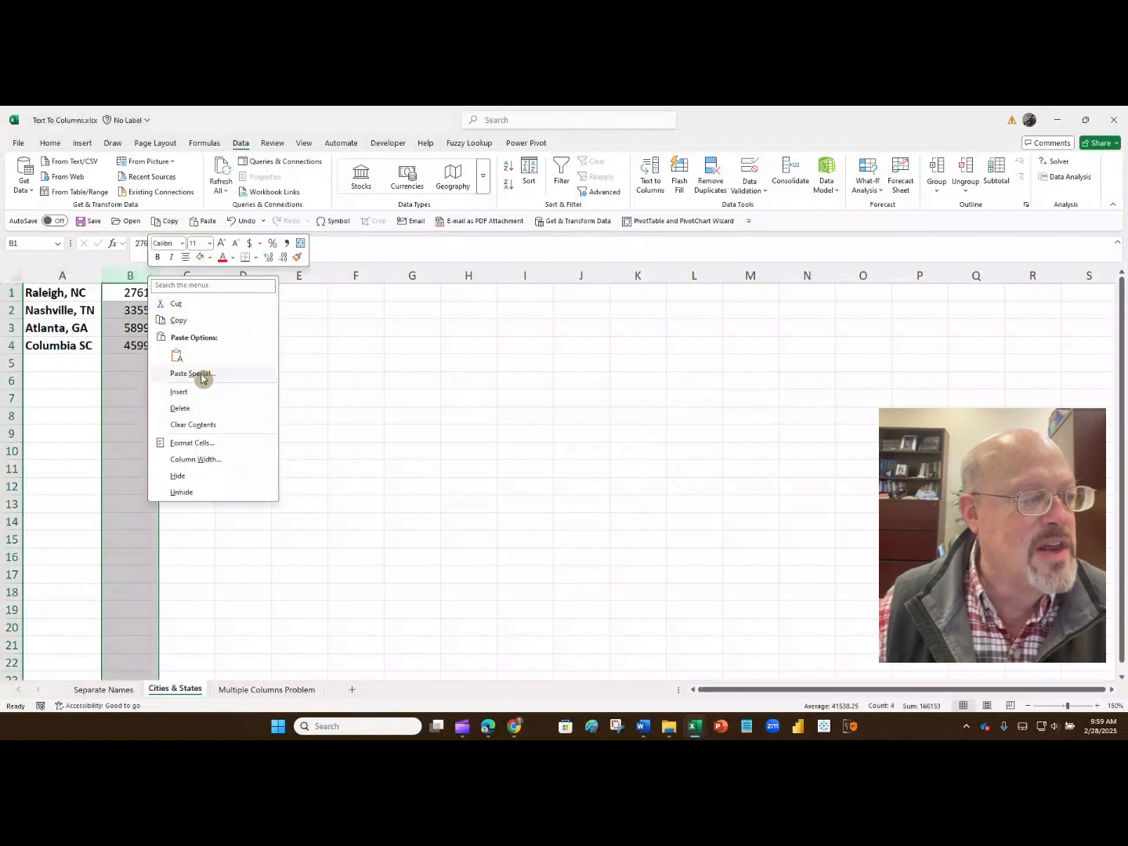
left_click(182, 391)
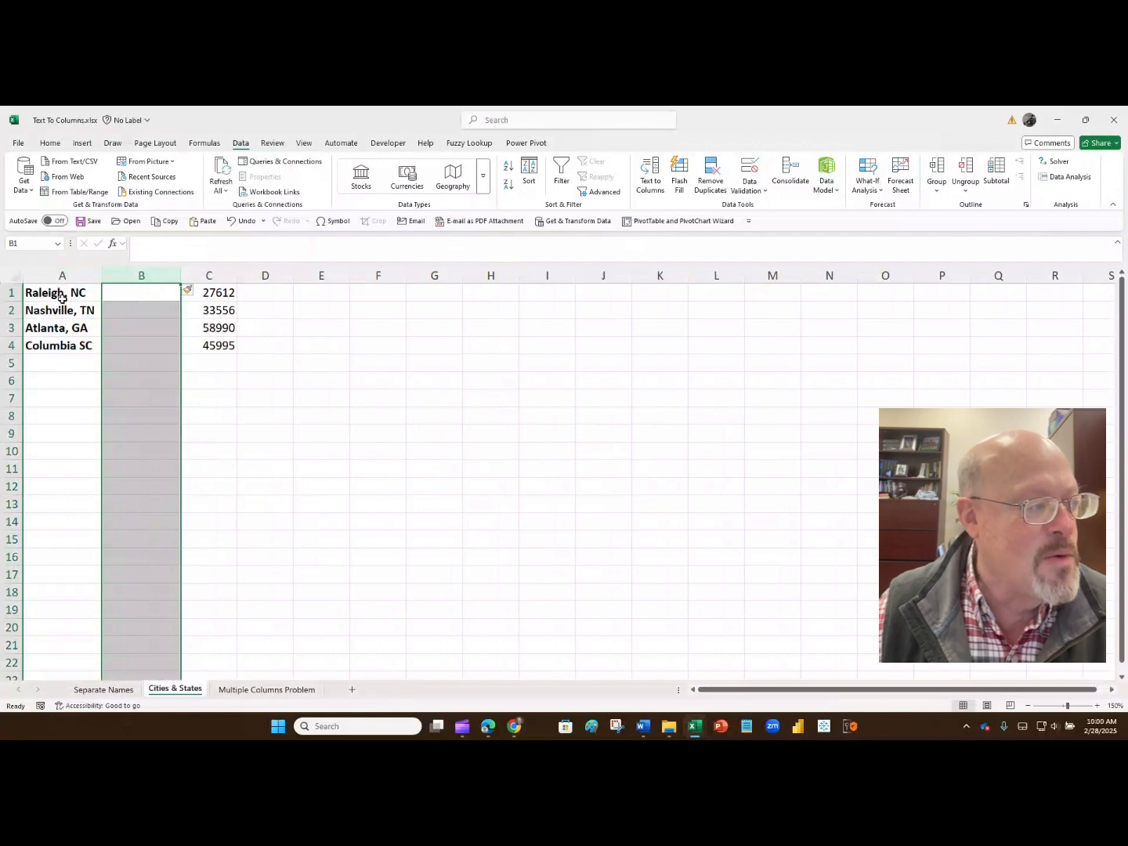
- Split the delimited text in A1:A4 at the spaces only with Text to Columns, and undo the split
left_click_drag(62, 292, 63, 345)
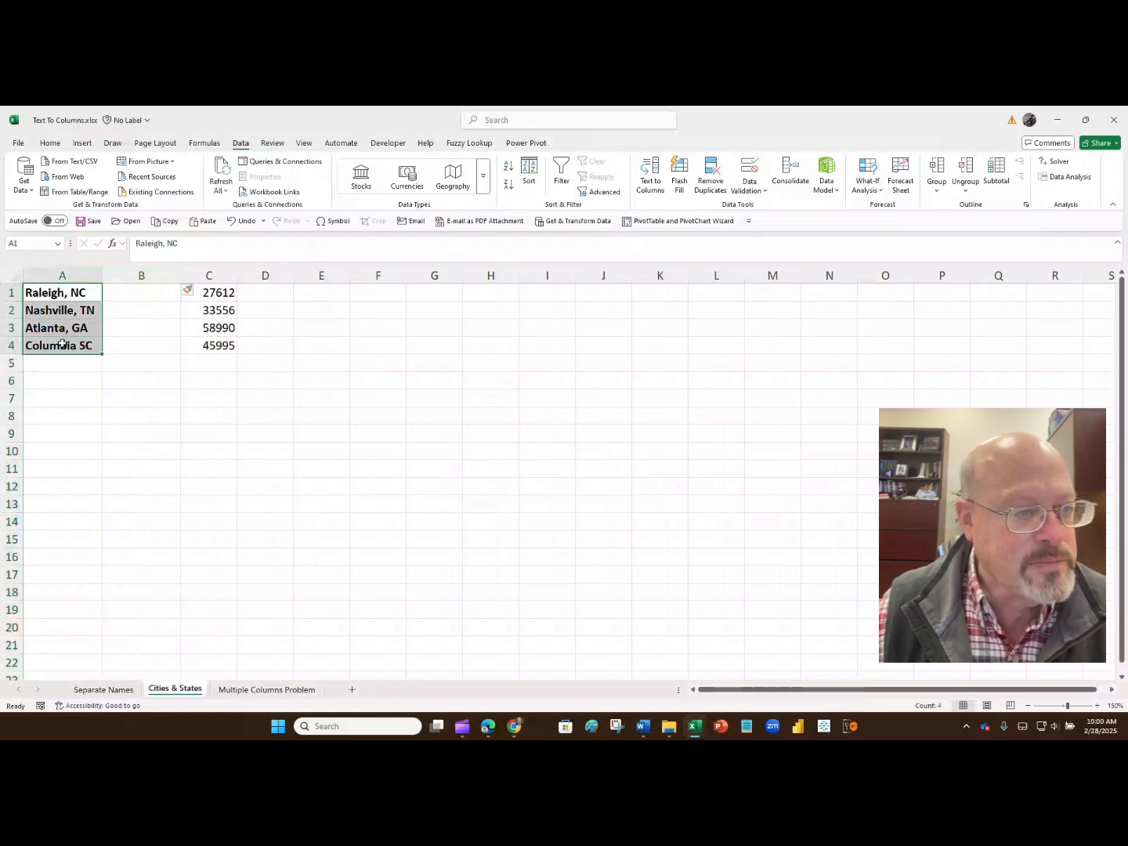
left_click(650, 176)
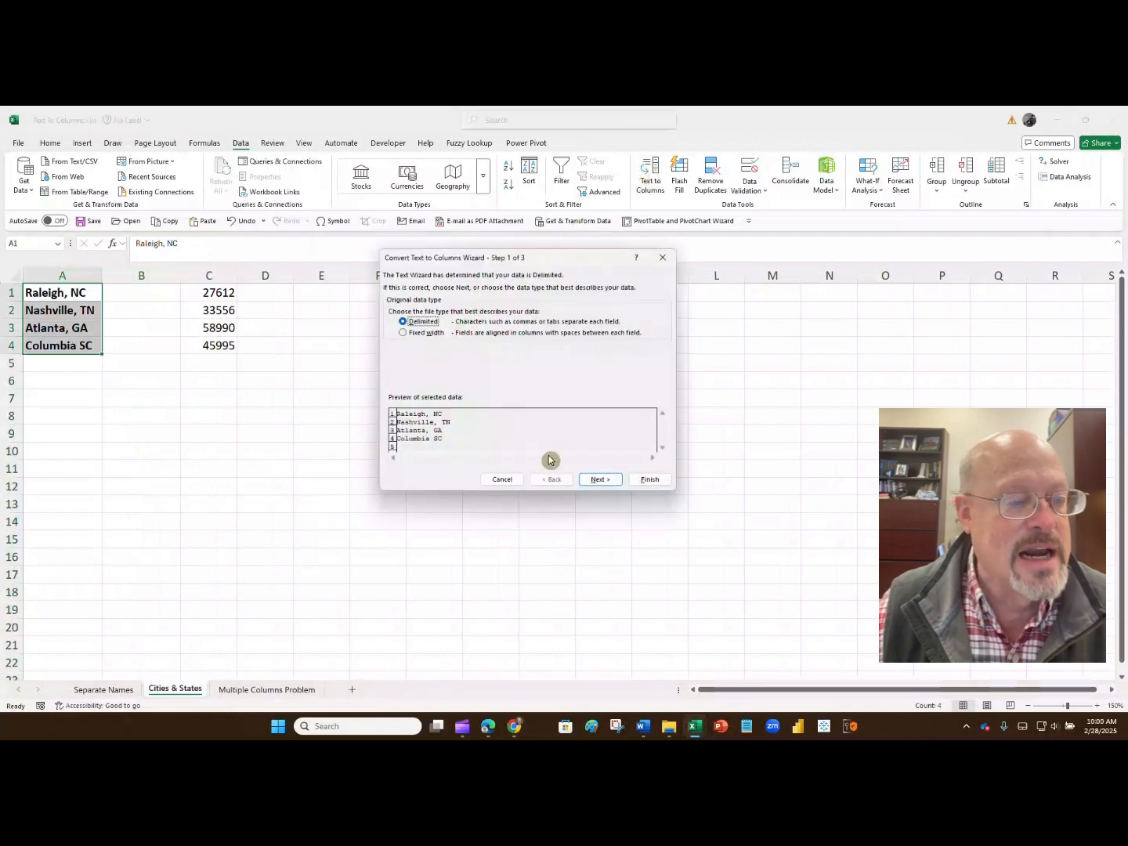
left_click(591, 479)
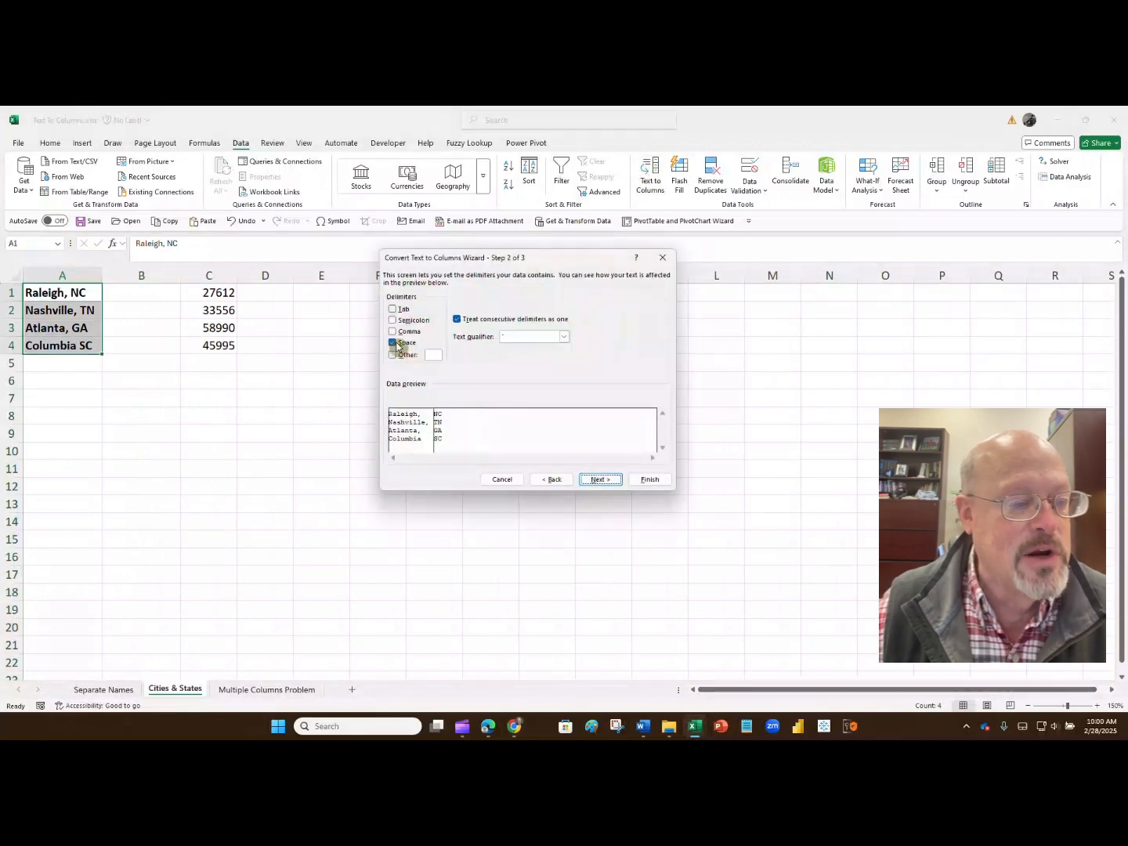
left_click(635, 481)
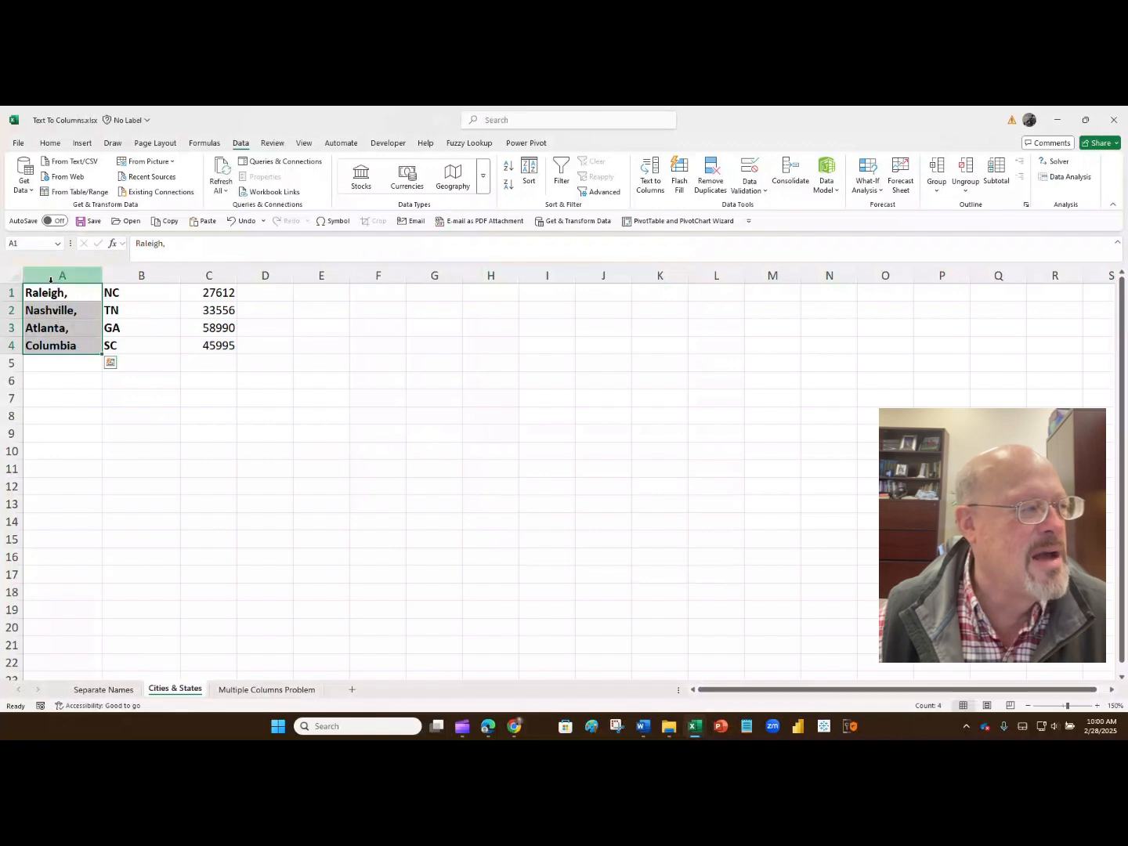
left_click(235, 220)
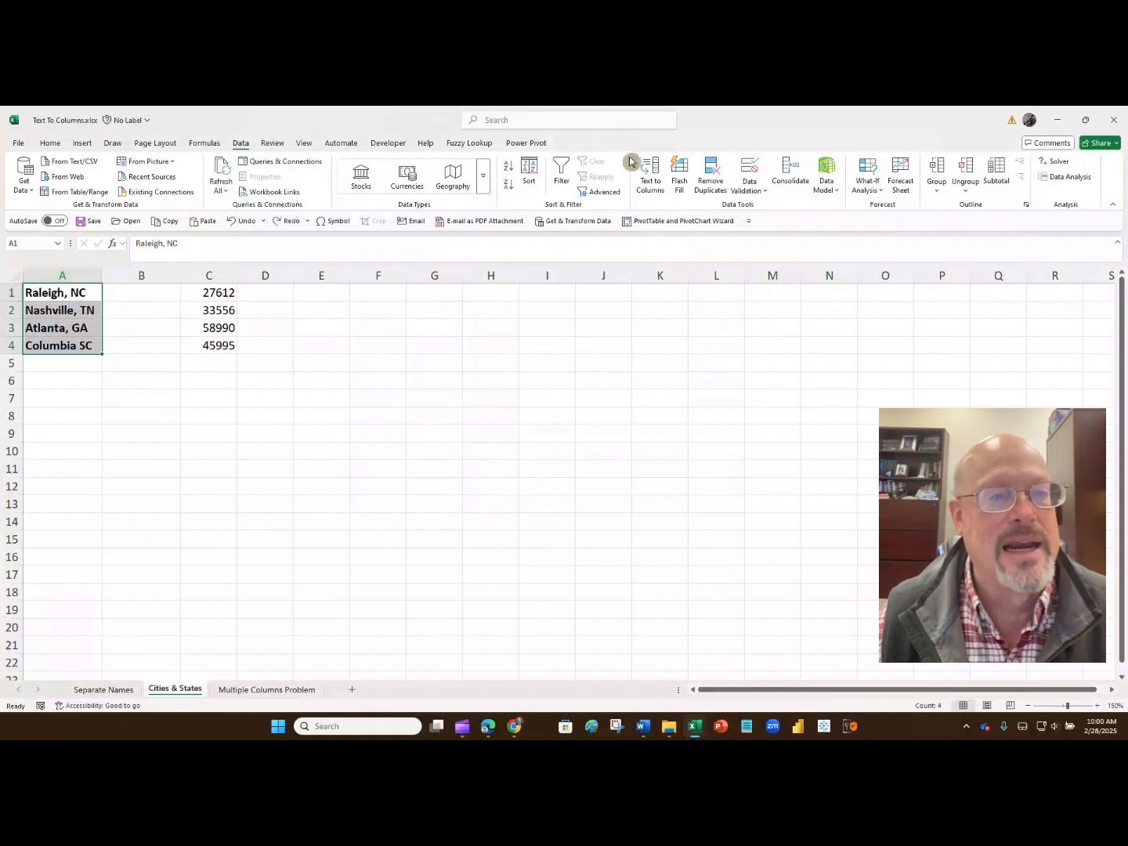
- Split A1:A4 with Text to Columns using comma instead of space as the delimiter, and undo the split
left_click(649, 177)
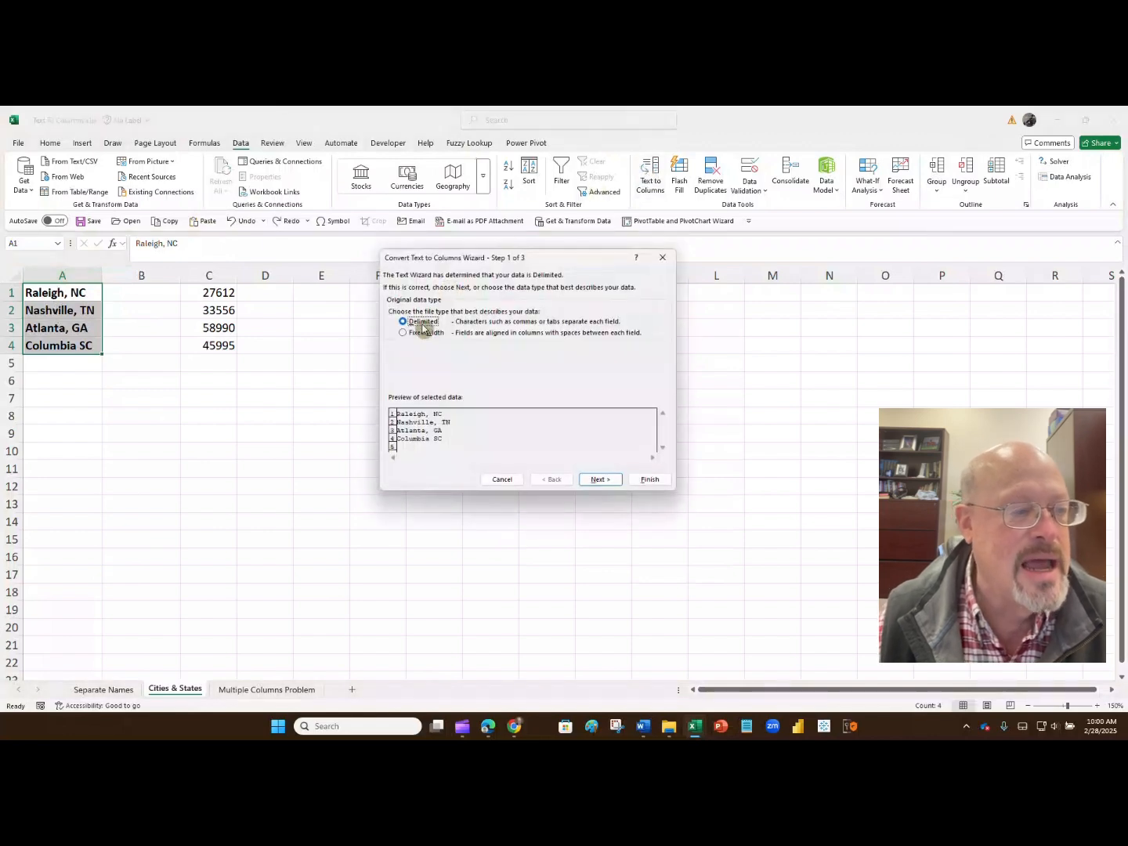
left_click(597, 479)
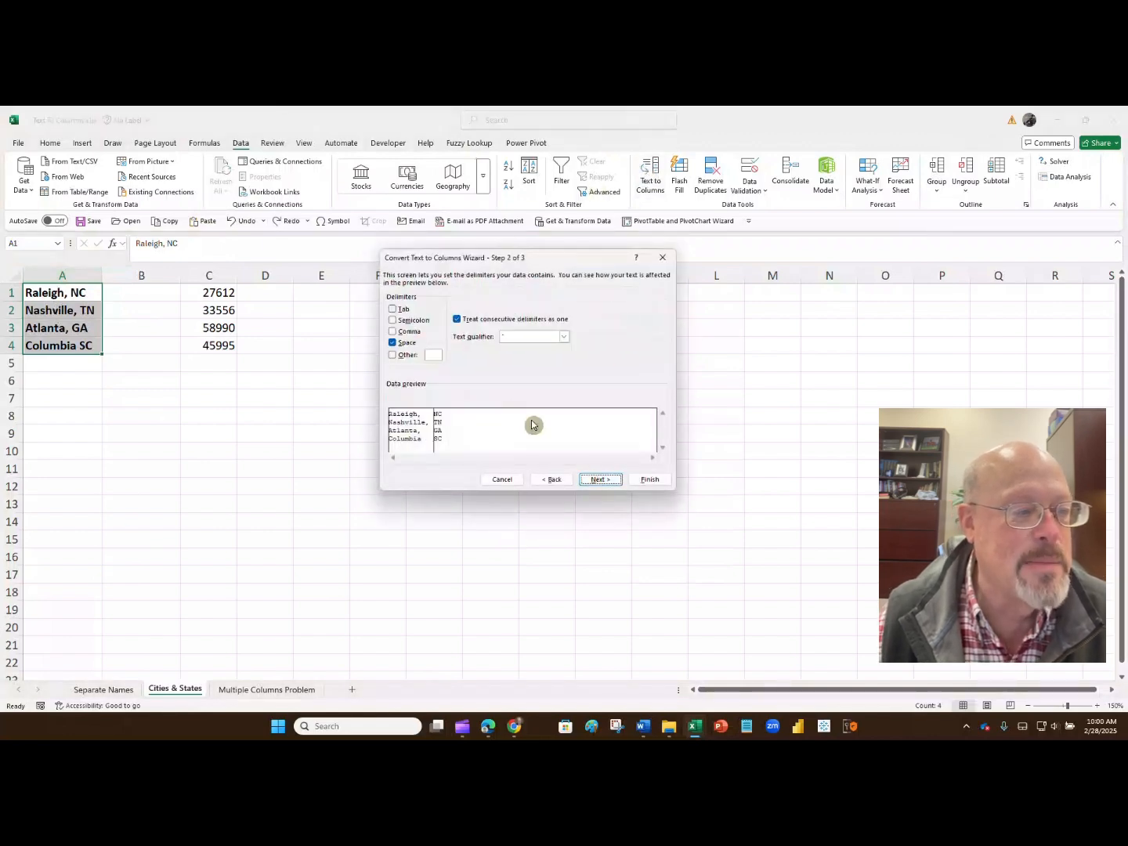
left_click(392, 330)
left_click(392, 342)
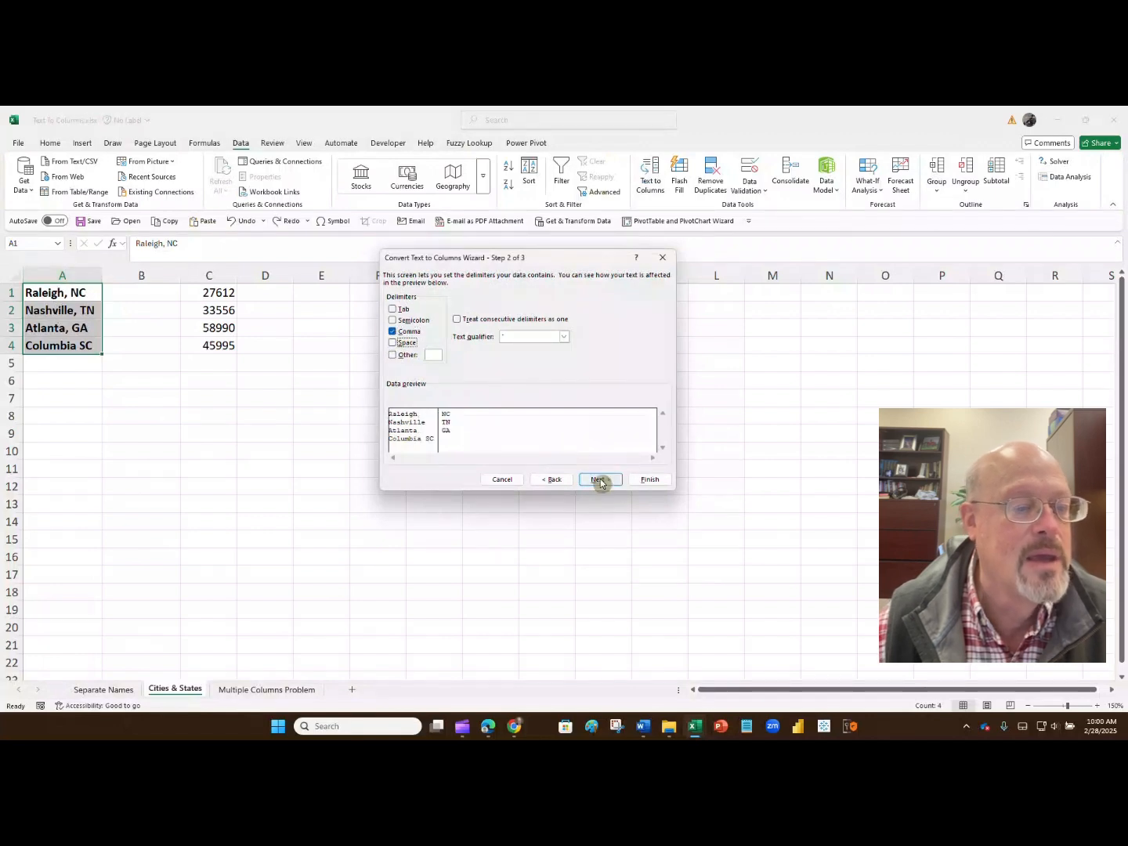
left_click(637, 481)
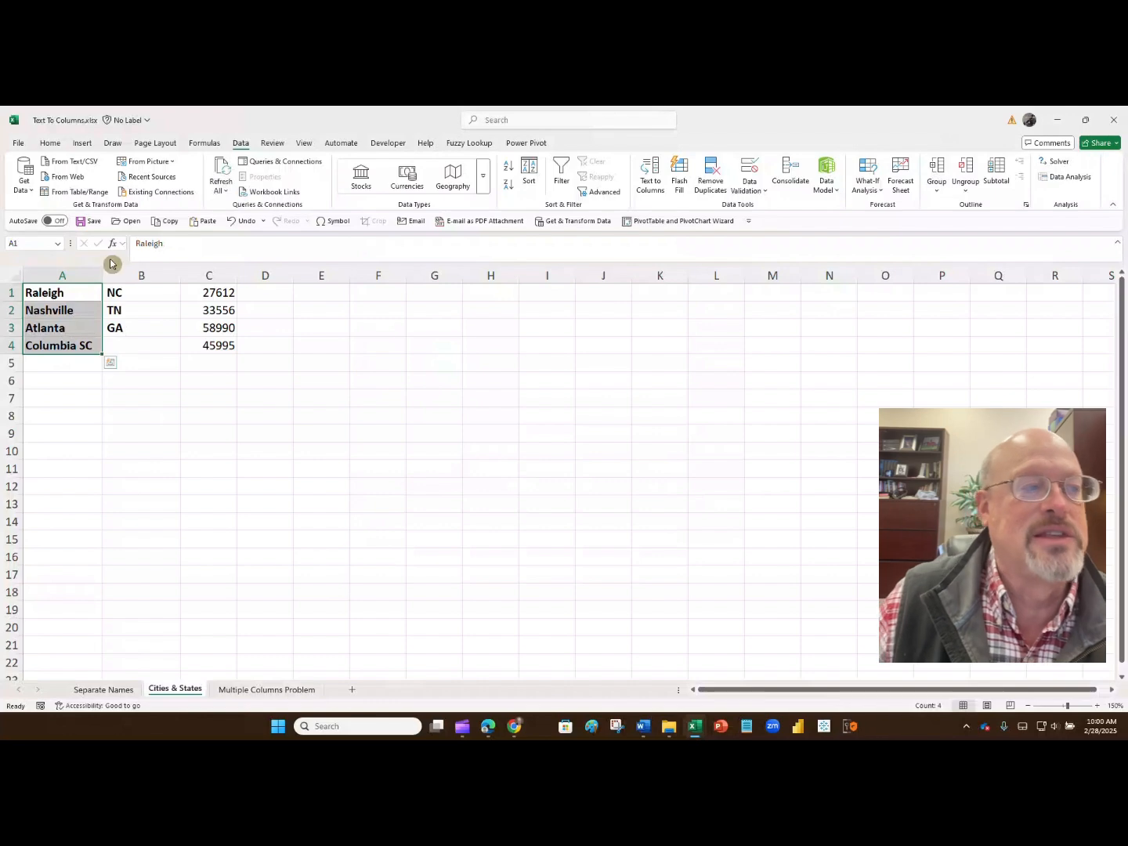
left_click(236, 223)
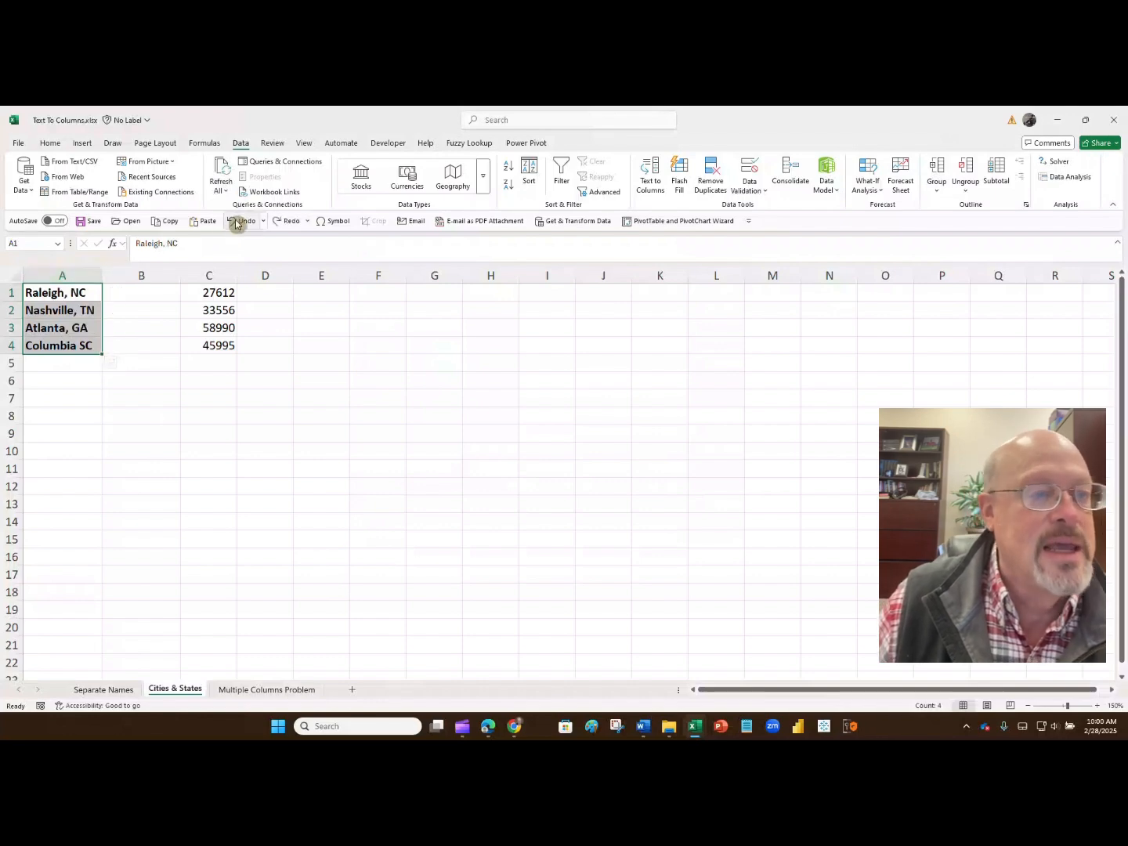
- Split the cities and states in A1:A4 with Text to Columns, using both comma and space as delimiters
left_click(649, 179)
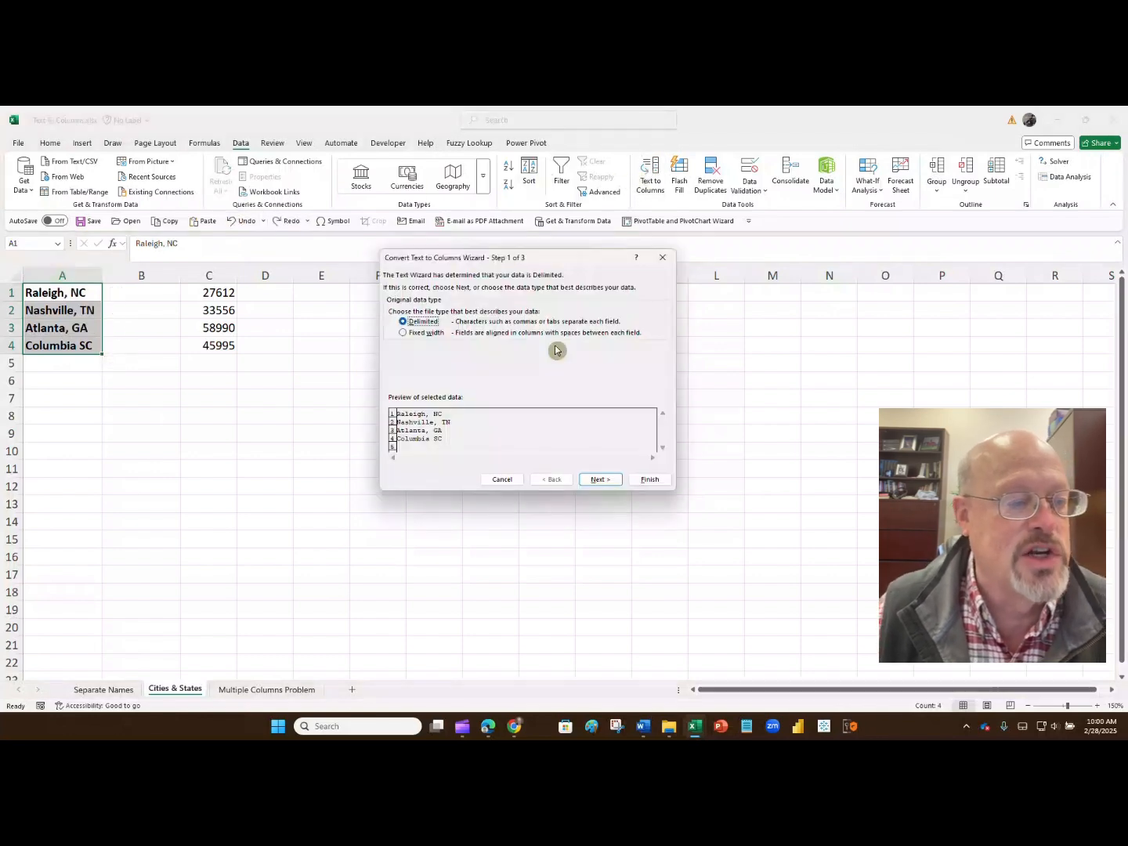
left_click(598, 484)
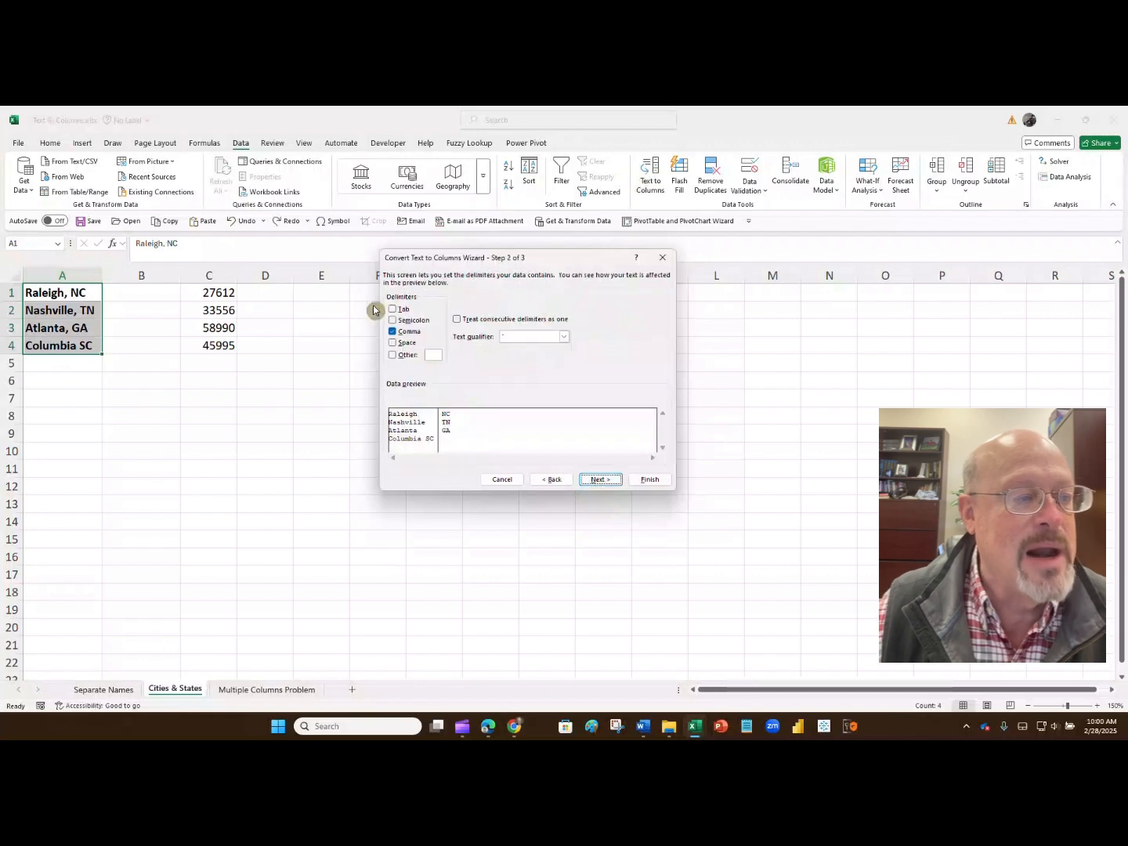
left_click(394, 344)
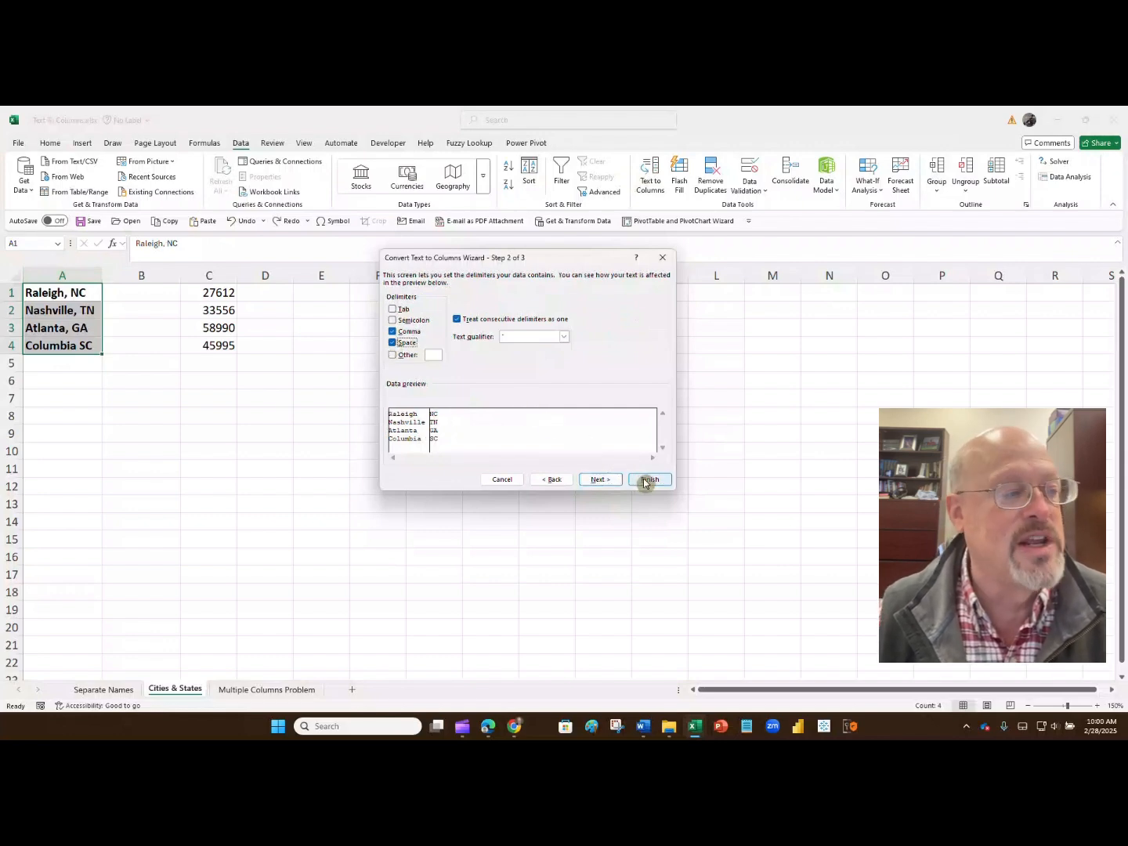
left_click(643, 481)
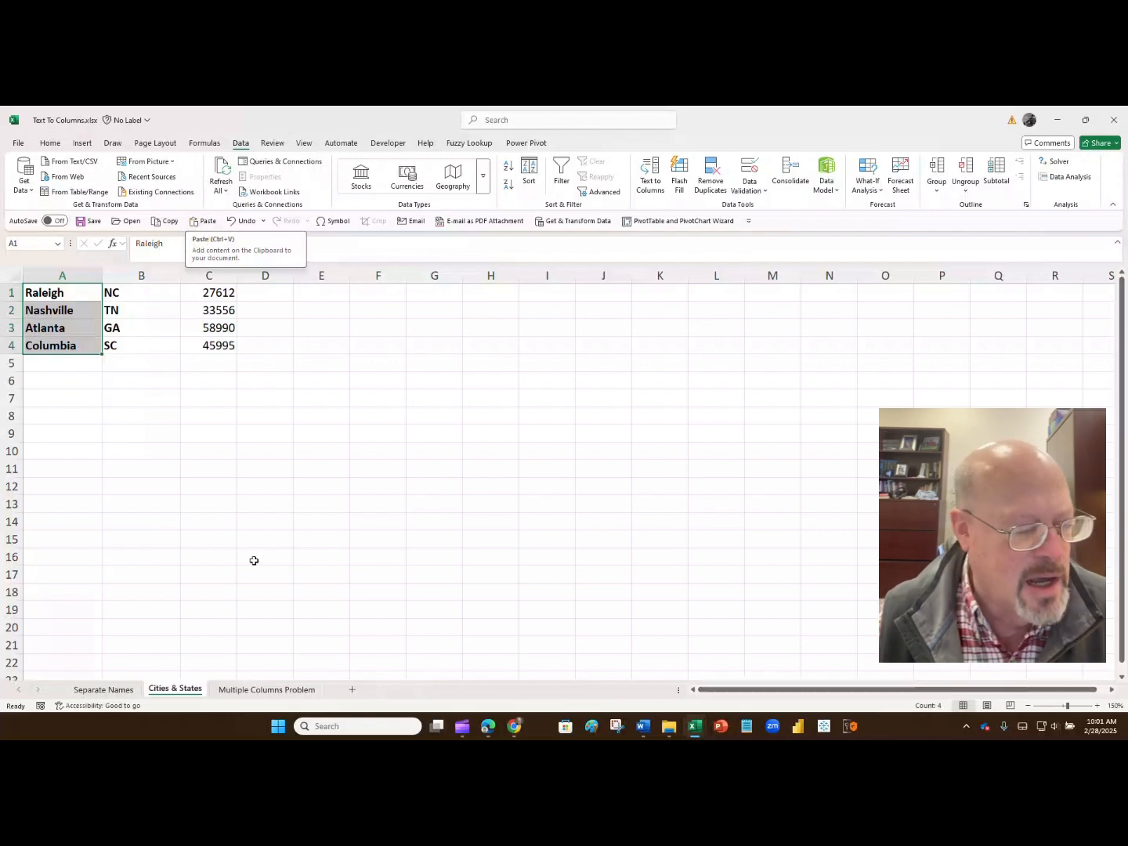
- On the Multiple Columns Problem sheet, insert two empty columns between the Product and City/State columns
left_click(253, 690)
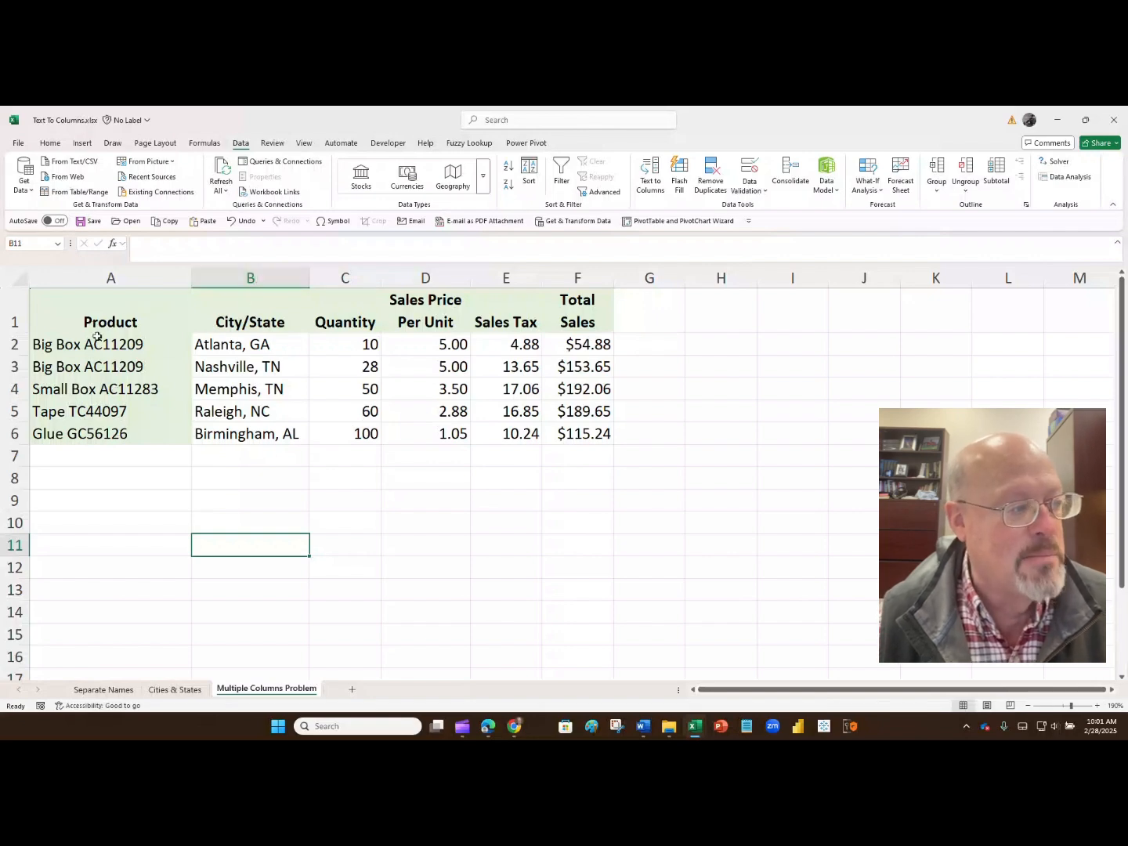
left_click(250, 278)
right_click(250, 281)
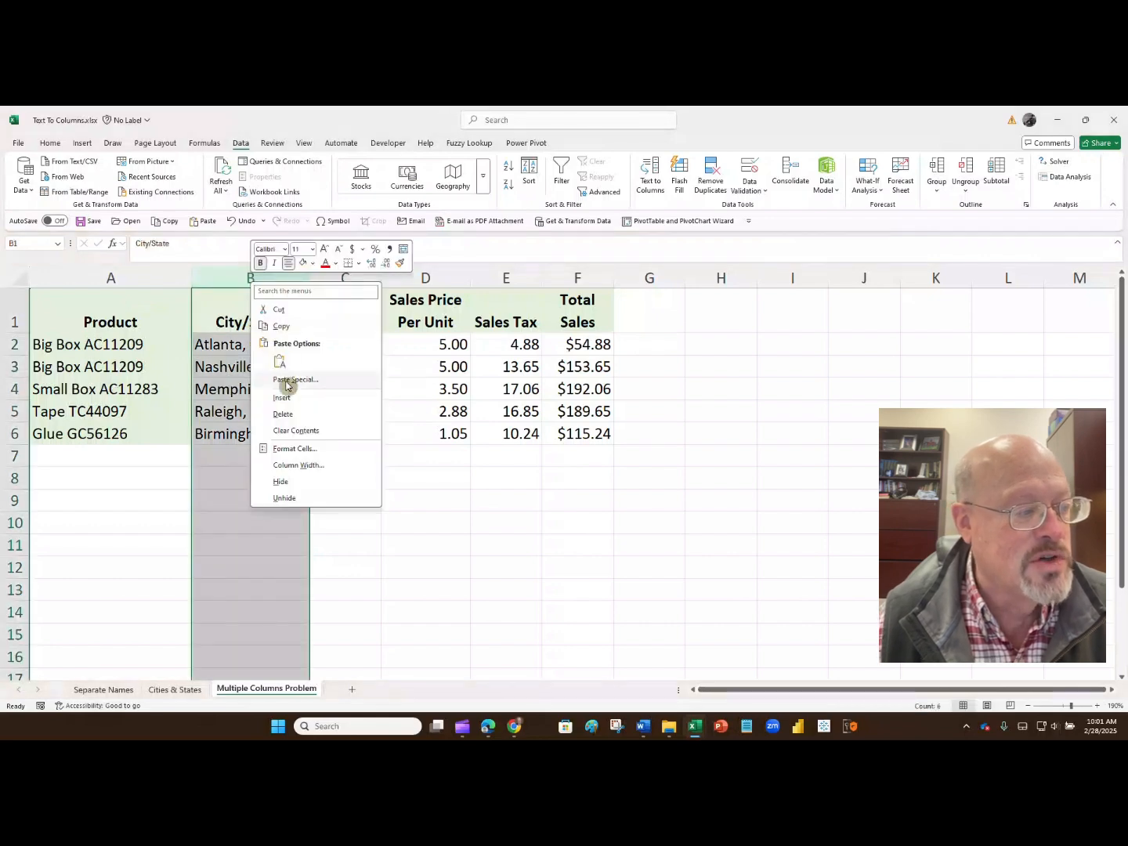
left_click(287, 399)
right_click(272, 280)
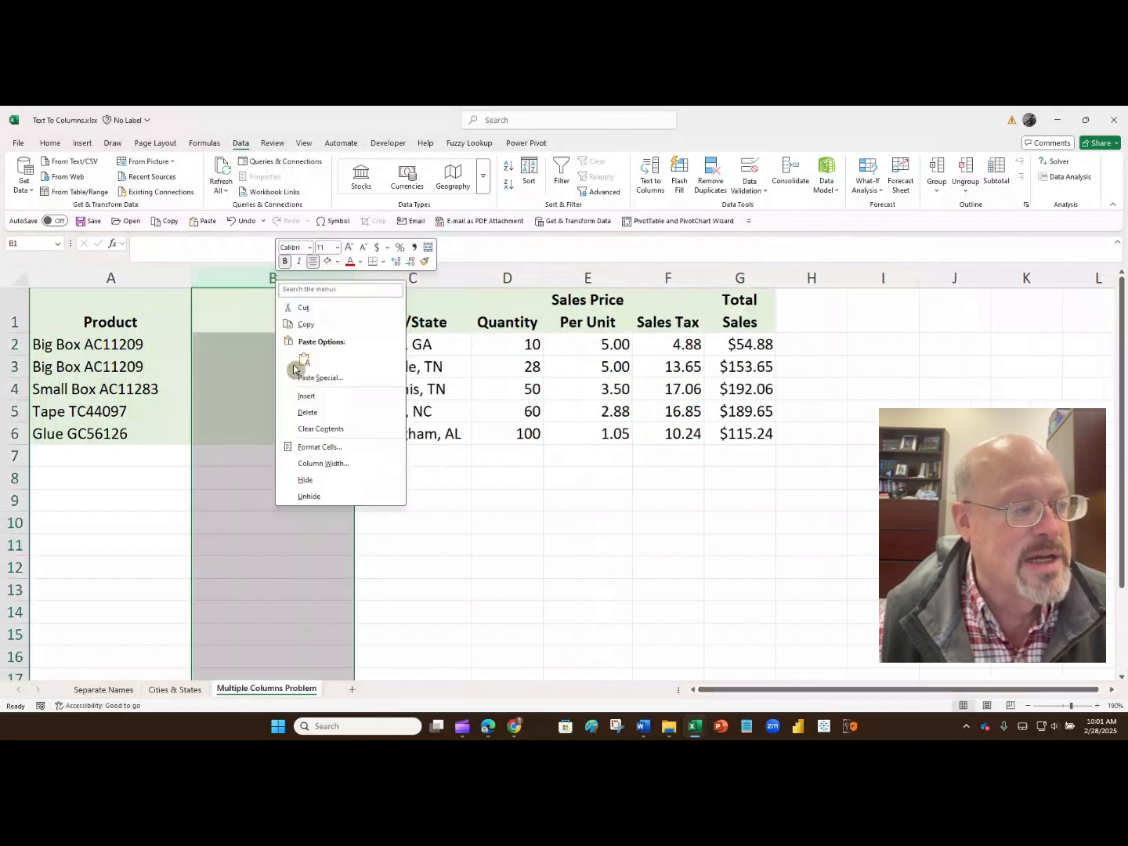
left_click(303, 399)
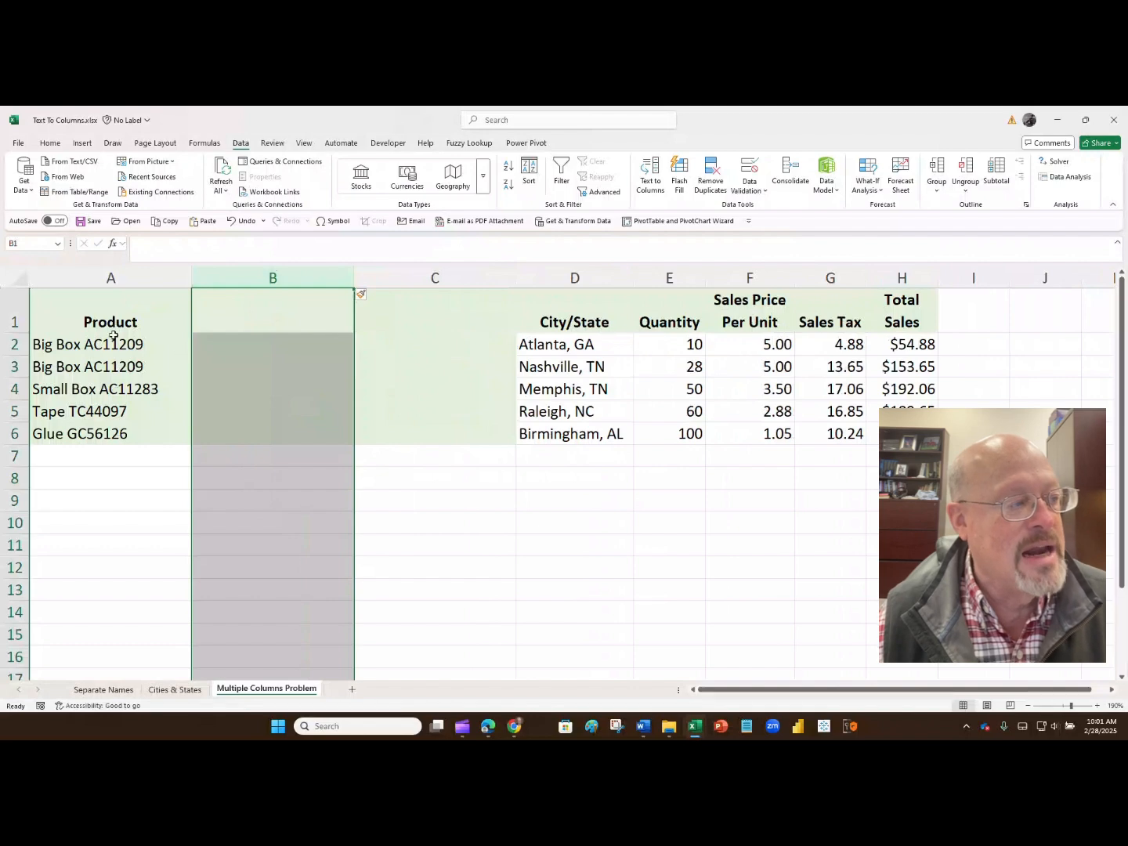
- Split the product entries in A2:A6 with Text to Columns using only space as the delimiter, allowing existing data to be replaced
left_click_drag(114, 345, 117, 431)
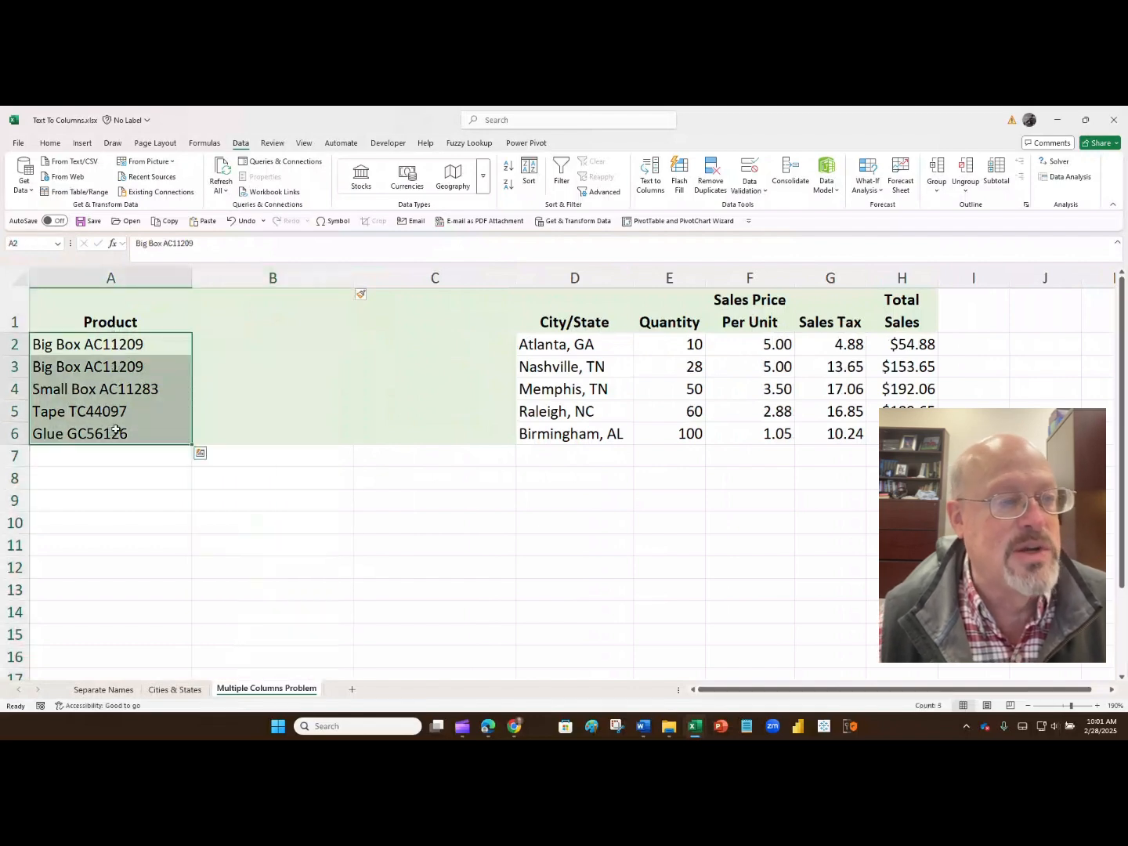
left_click(653, 182)
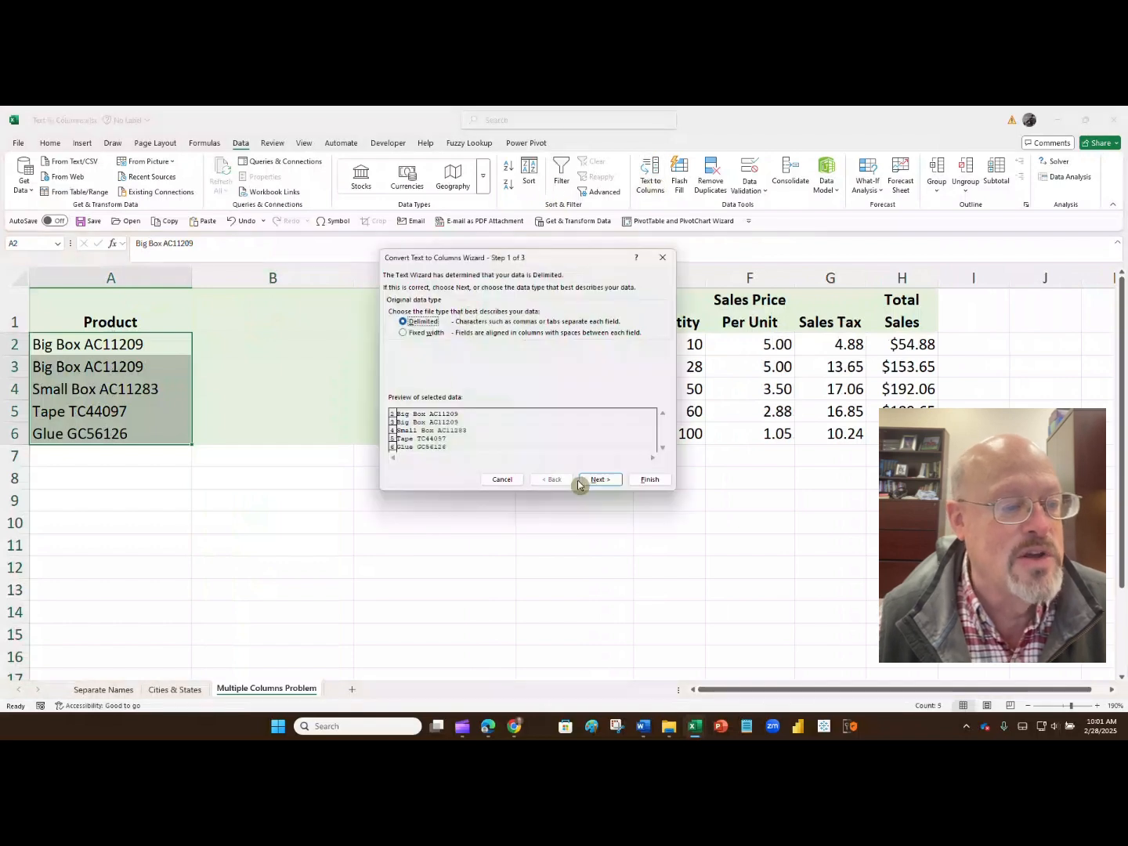
left_click(589, 480)
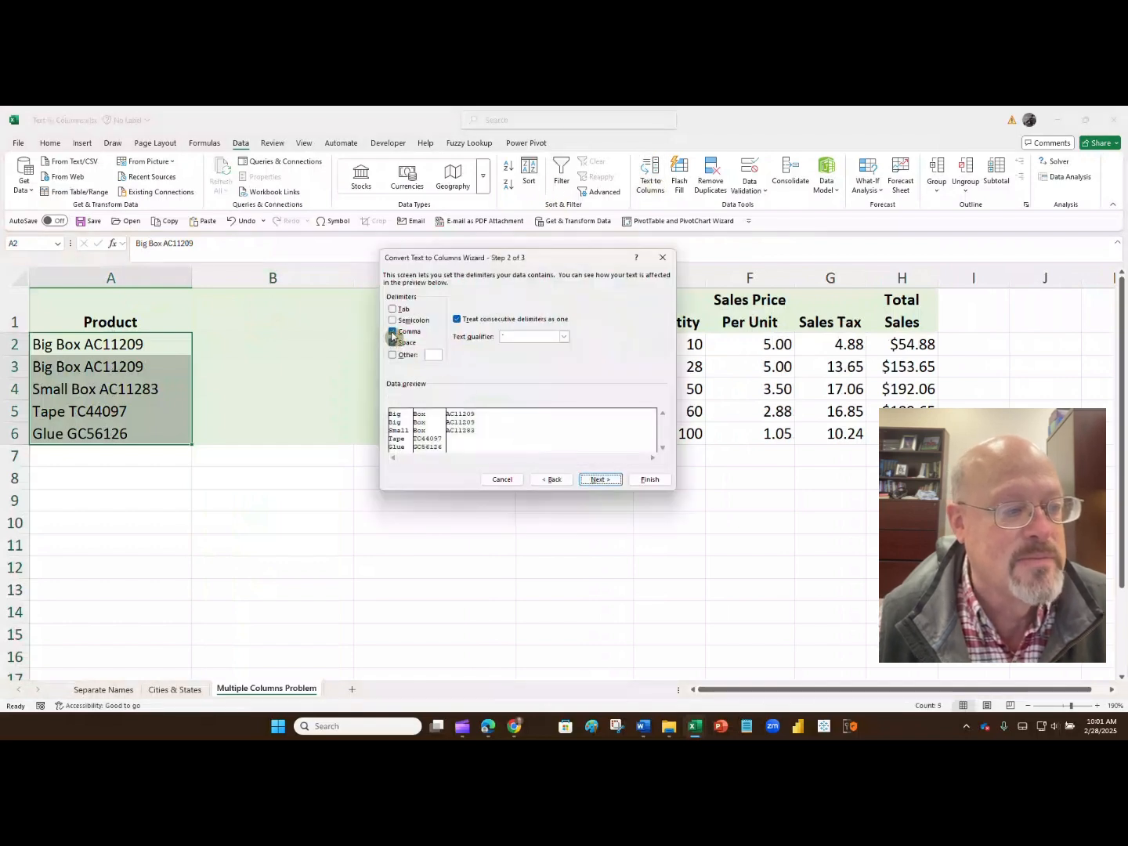
left_click(393, 332)
left_click(650, 480)
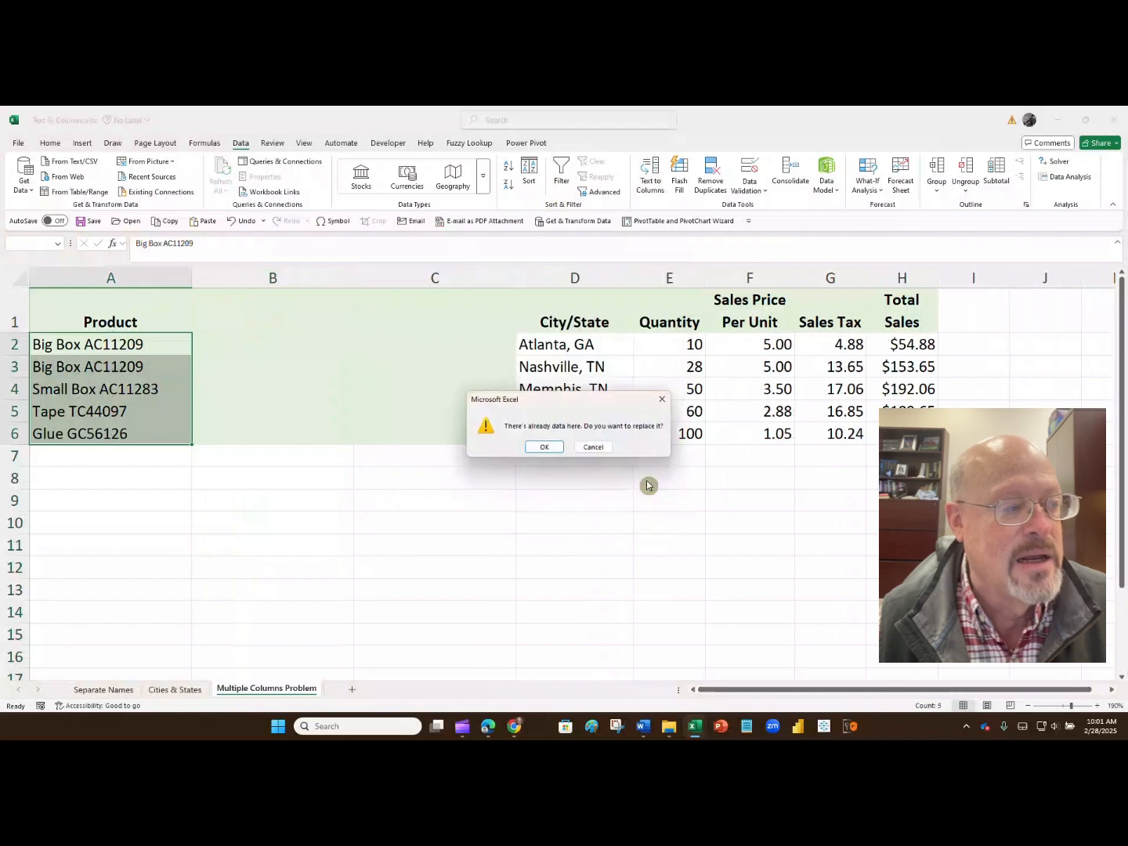
left_click(545, 448)
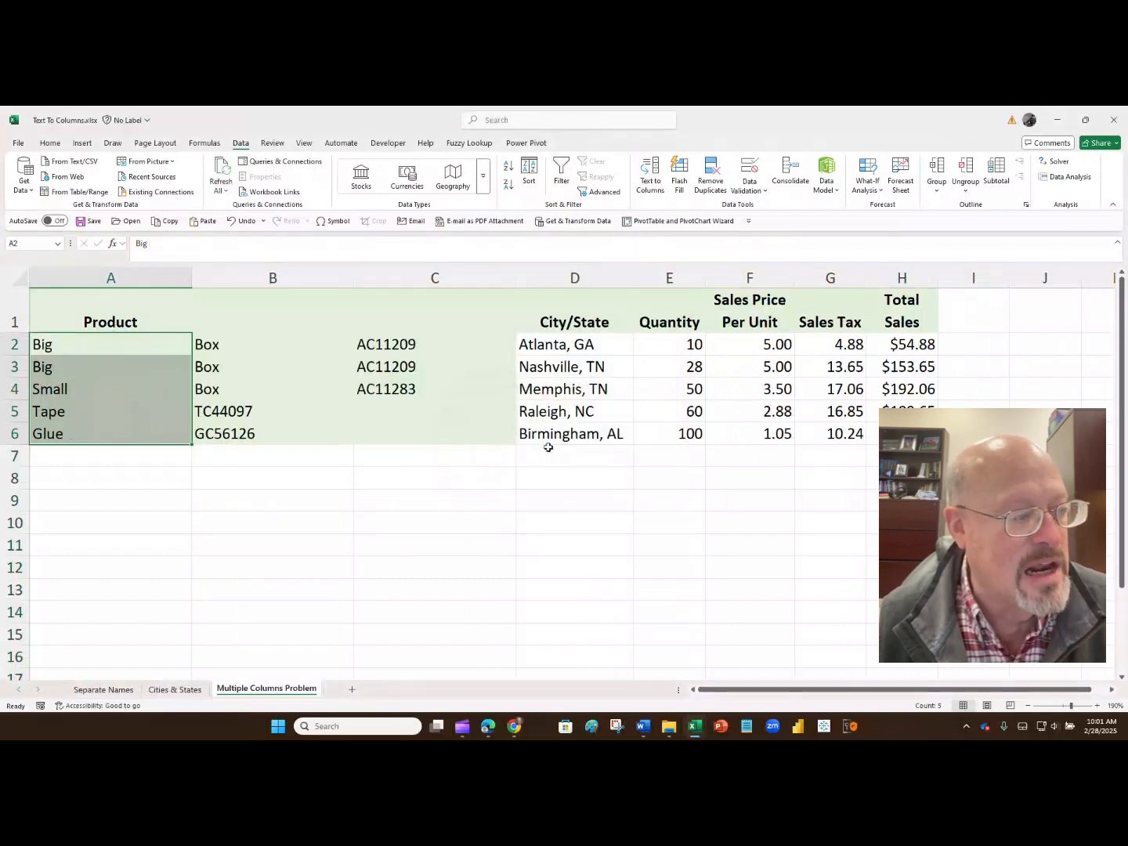